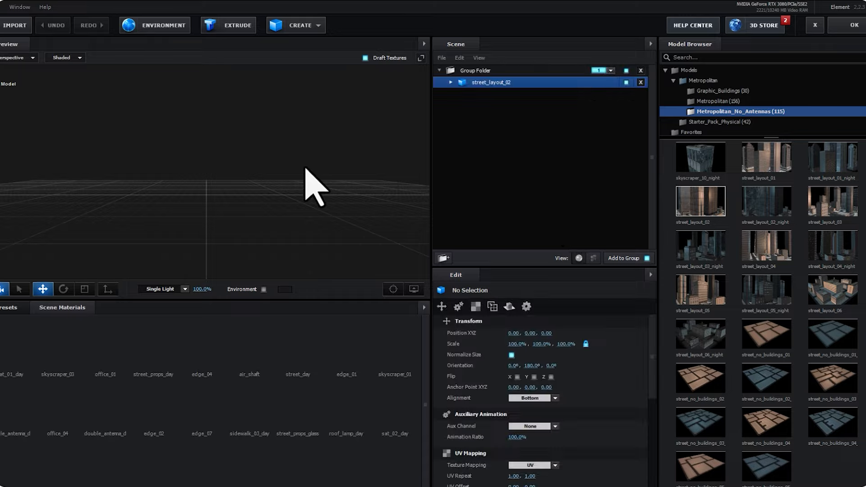
Replace the scene's environment map with the Basic_2K_11 image
{"action": "scroll", "coordinate": [295, 153], "scroll_direction": "up", "scroll_amount": 10}
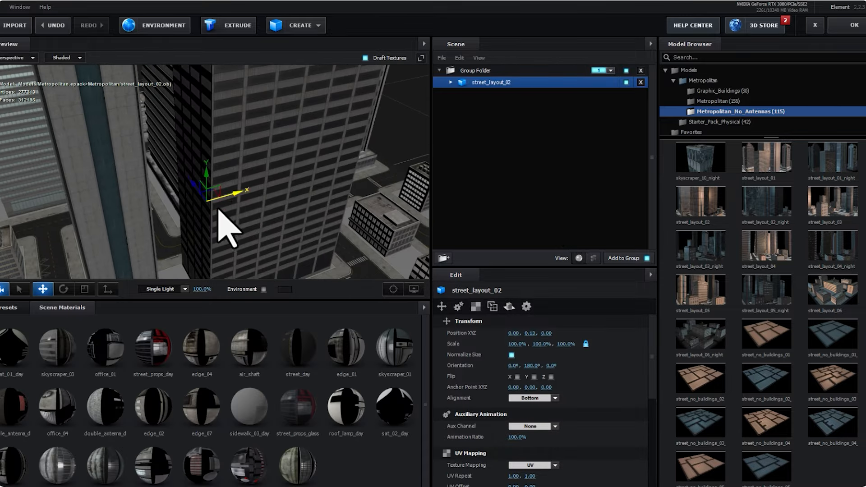
{"action": "left_click_drag", "start_coordinate": [228, 231], "coordinate": [292, 176]}
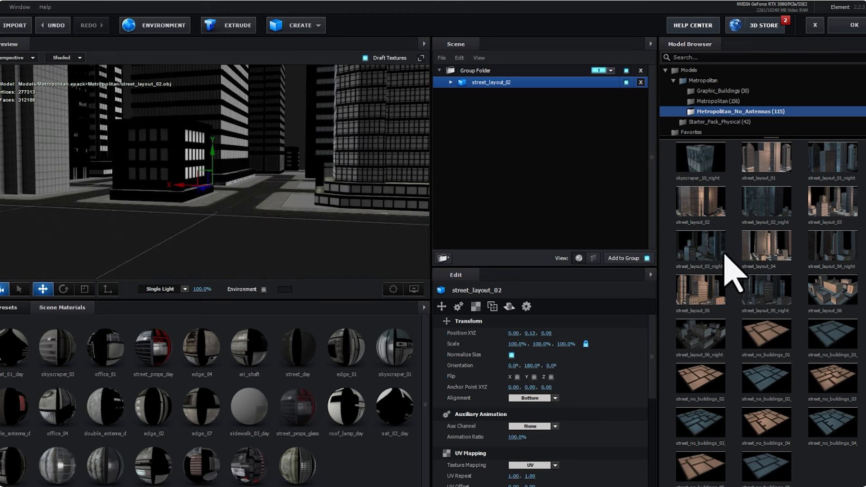
{"action": "left_click", "coordinate": [178, 30]}
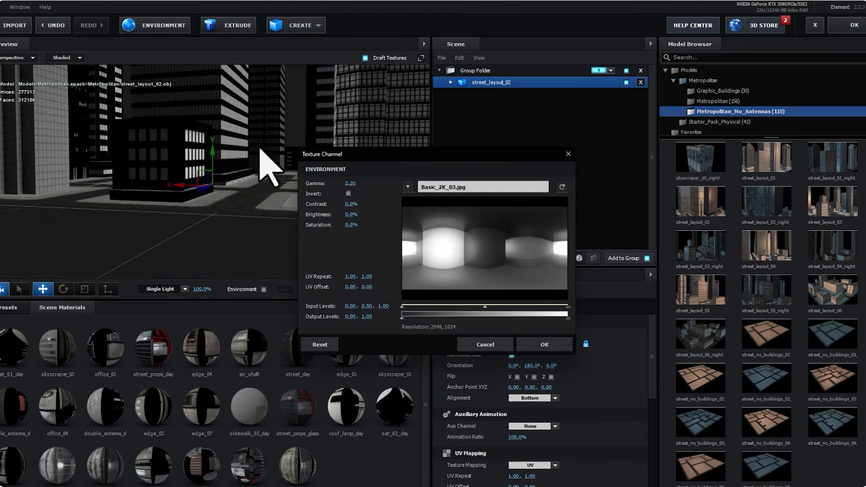
{"action": "left_click", "coordinate": [440, 201]}
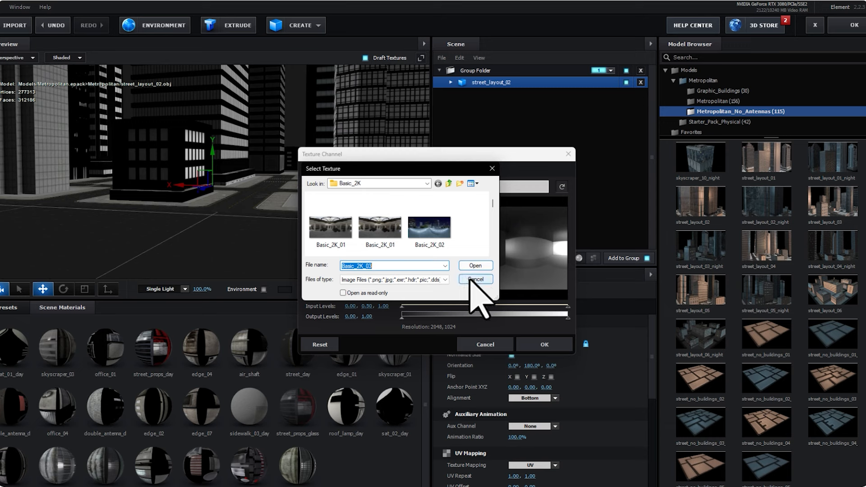
{"action": "left_click_drag", "start_coordinate": [496, 298], "coordinate": [145, 458]}
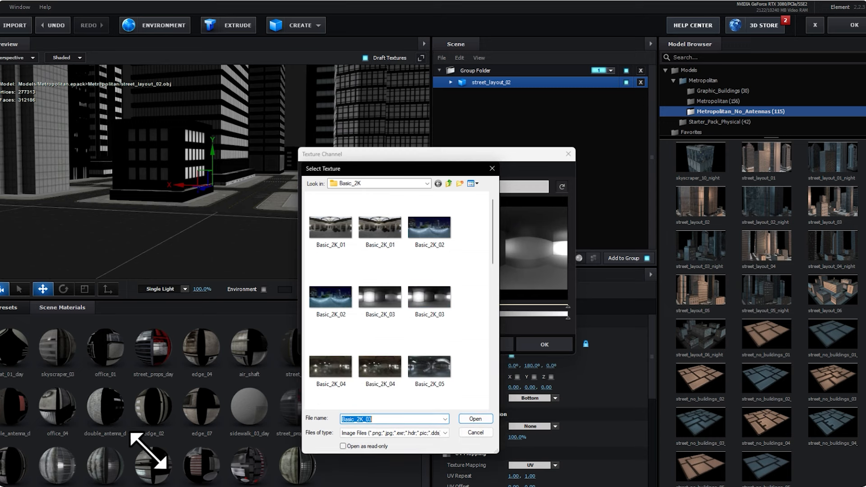
{"action": "scroll", "coordinate": [419, 329], "scroll_direction": "down", "scroll_amount": 5}
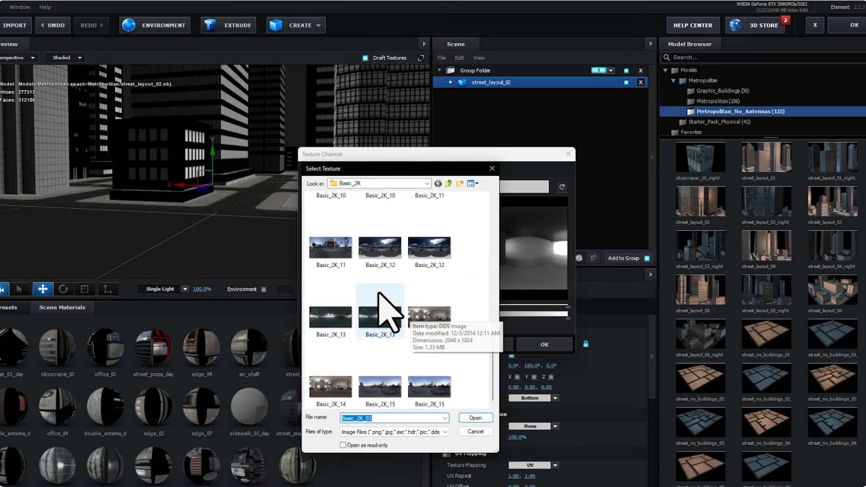
{"action": "left_click", "coordinate": [338, 249]}
{"action": "double_click", "coordinate": [337, 250]}
{"action": "left_click", "coordinate": [523, 346]}
Switch the preview lighting preset to Basic and apply the scene setup to the composition
{"action": "left_click_drag", "start_coordinate": [214, 144], "coordinate": [251, 140]}
{"action": "left_click", "coordinate": [174, 290]}
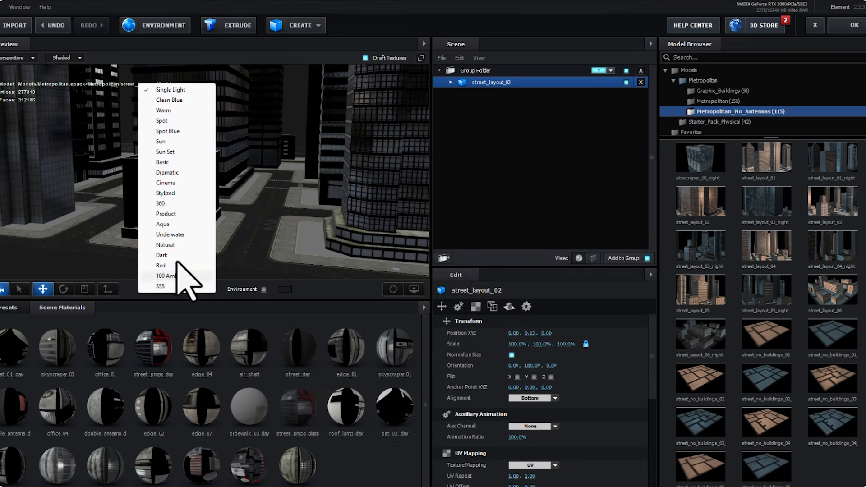
{"action": "left_click", "coordinate": [176, 162]}
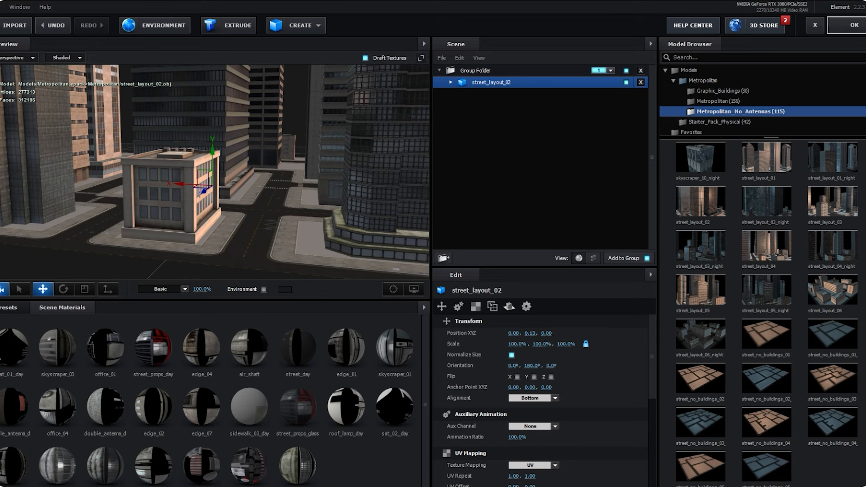
{"action": "left_click", "coordinate": [851, 26]}
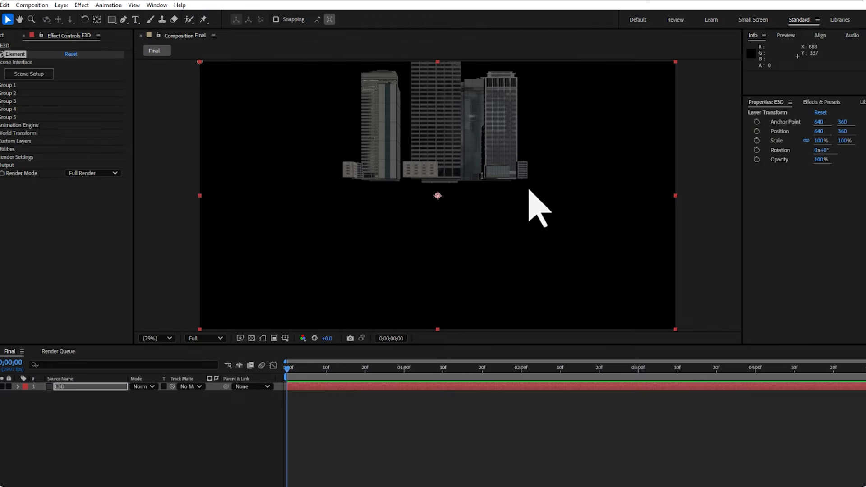
Add a two-node camera with the 20mm preset to the composition
{"action": "right_click", "coordinate": [106, 453]}
{"action": "mouse_move", "coordinate": [140, 334]}
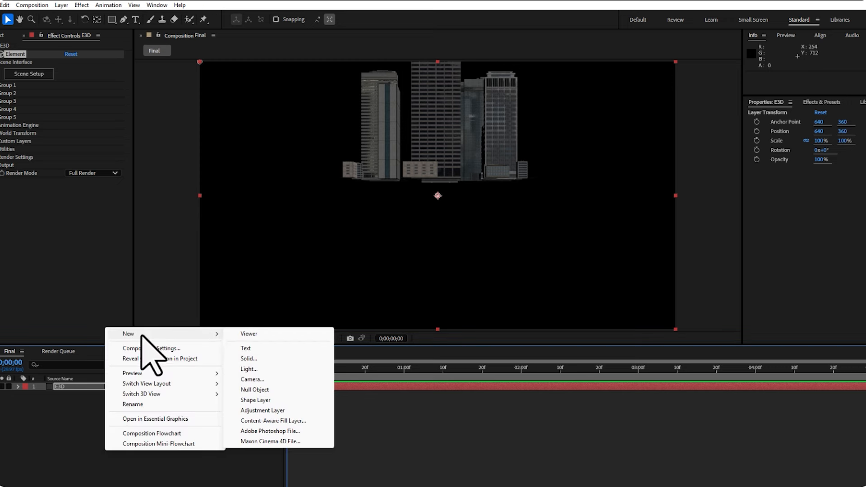
{"action": "left_click", "coordinate": [261, 378]}
{"action": "left_click", "coordinate": [491, 176]}
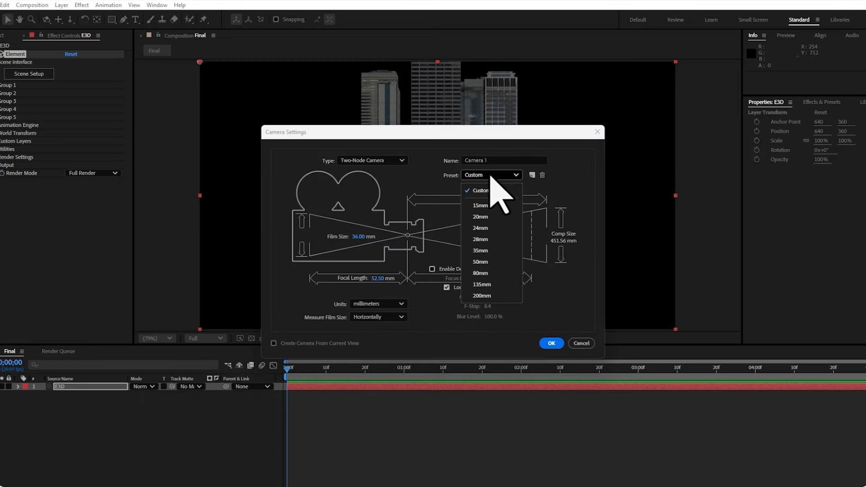
{"action": "left_click", "coordinate": [483, 217]}
{"action": "left_click", "coordinate": [545, 347]}
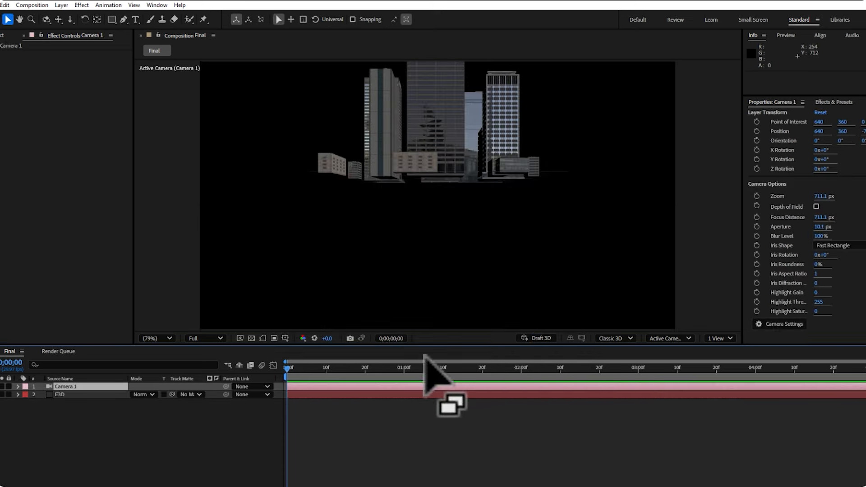
Replicate the E3D layer's Group 1 in a Plane shape with particle count 13 and shape scale 36.60
{"action": "left_click", "coordinate": [60, 395]}
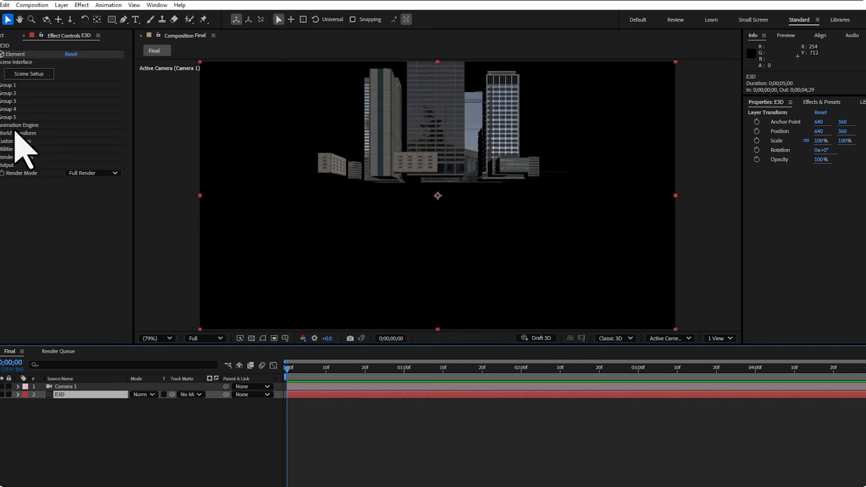
{"action": "left_click", "coordinate": [2, 87]}
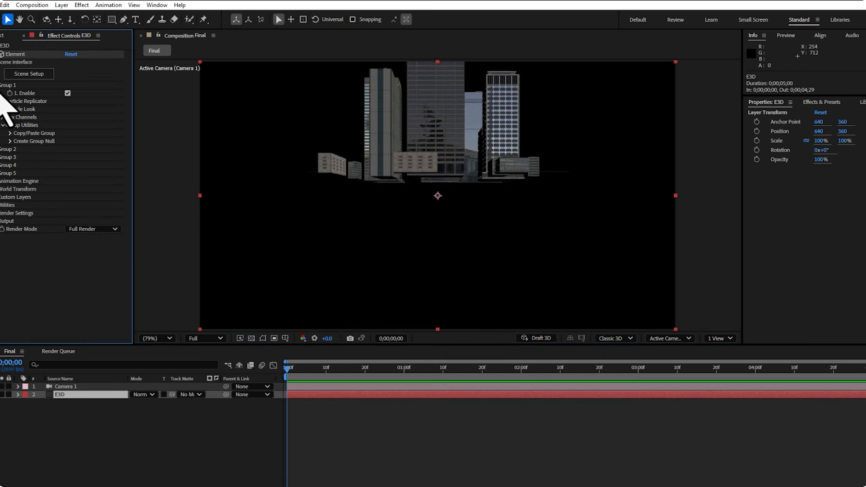
{"action": "left_click", "coordinate": [2, 102]}
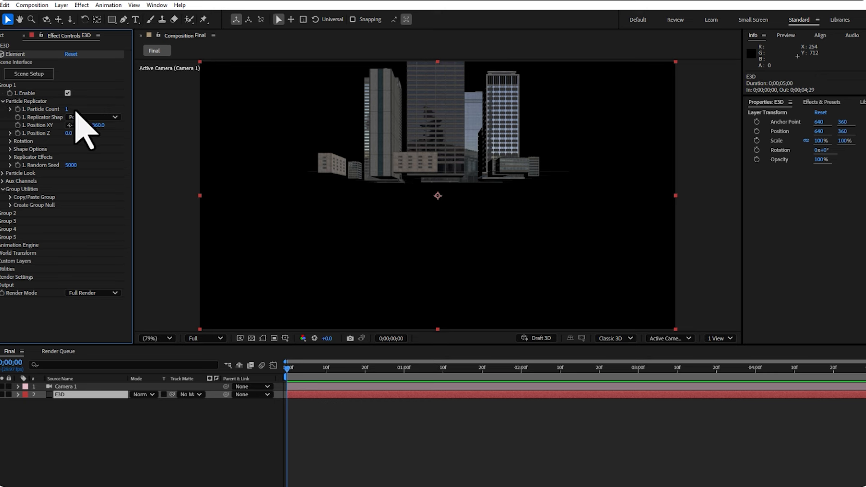
{"action": "left_click", "coordinate": [99, 118]}
{"action": "left_click", "coordinate": [91, 146]}
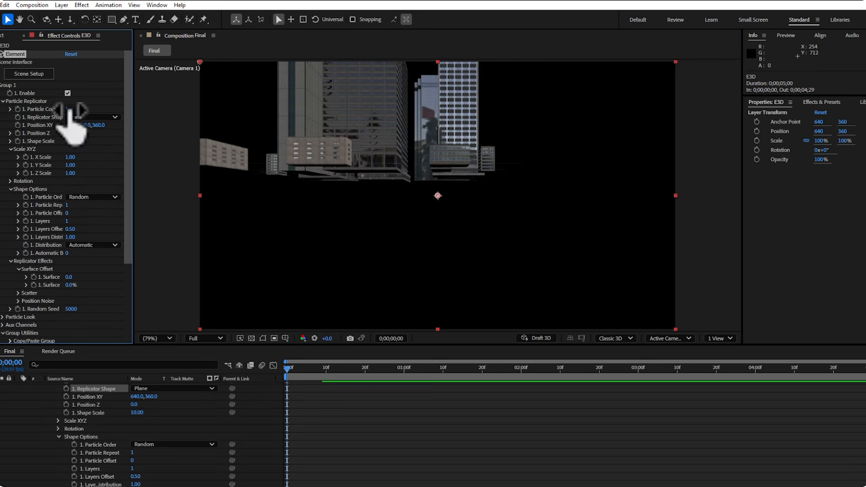
{"action": "left_click_drag", "start_coordinate": [75, 109], "coordinate": [90, 155]}
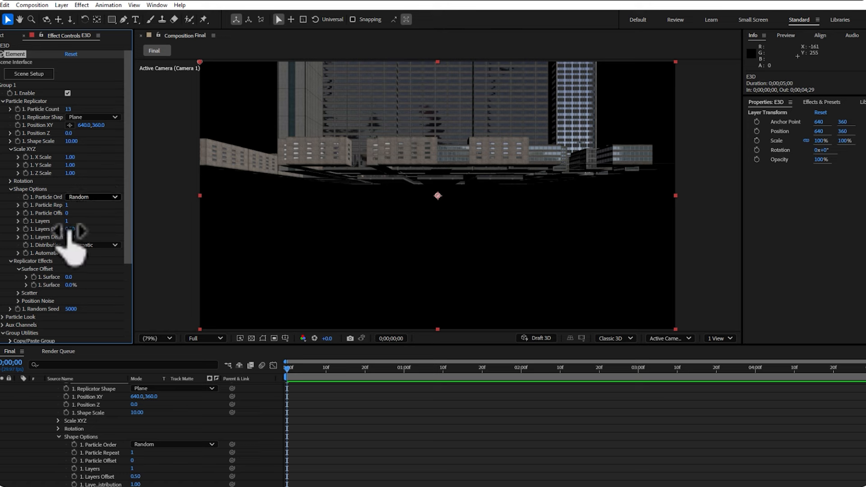
{"action": "left_click_drag", "start_coordinate": [71, 142], "coordinate": [153, 131]}
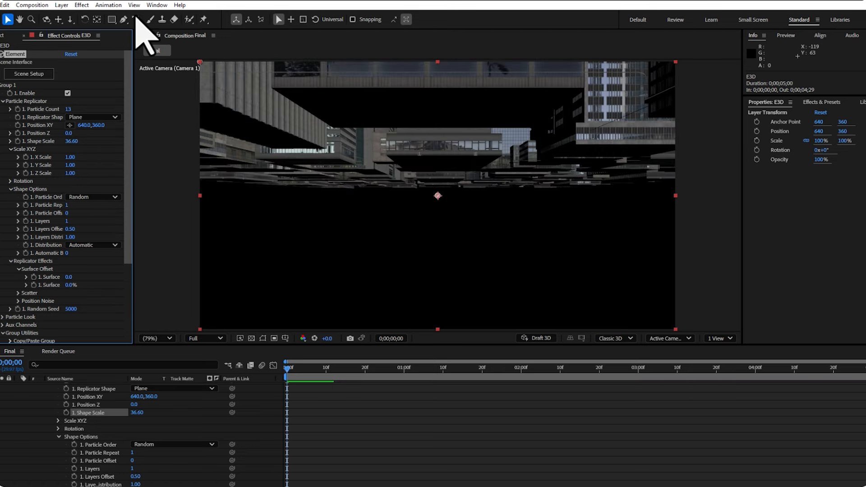
Orbit the camera to look down on the streets and set Group 1's shape scale to 59.50
{"action": "left_click_drag", "start_coordinate": [270, 120], "coordinate": [271, 126]}
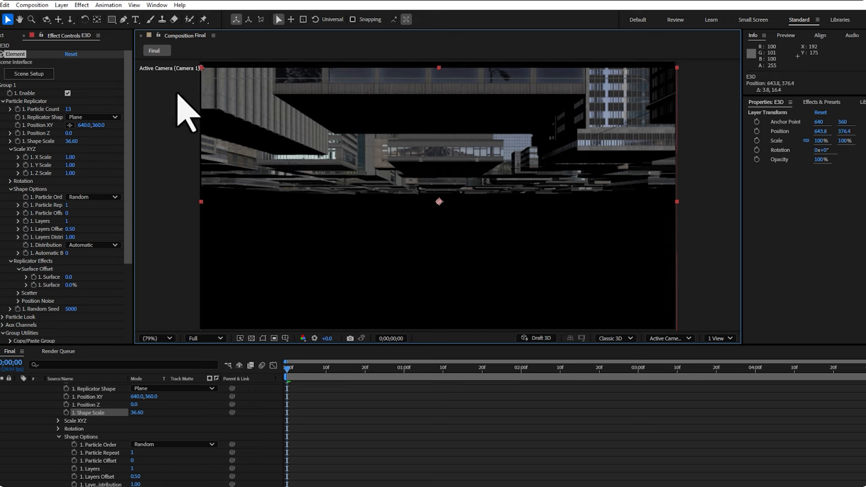
{"action": "key", "text": "ctrl+z"}
{"action": "left_click", "coordinate": [46, 20]}
{"action": "left_click_drag", "start_coordinate": [354, 120], "coordinate": [365, 140]}
{"action": "left_click_drag", "start_coordinate": [71, 142], "coordinate": [174, 131]}
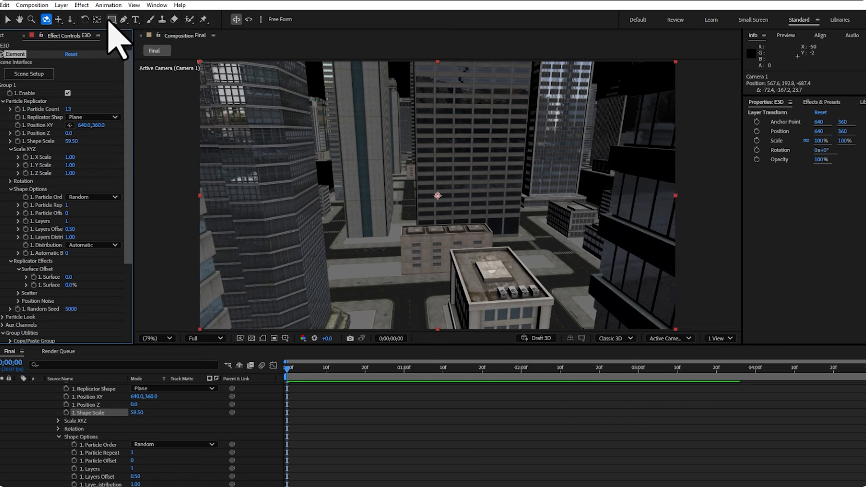
Dolly back, pan and orbit the camera to a high aerial view over the whole city
{"action": "left_click", "coordinate": [70, 20]}
{"action": "left_click_drag", "start_coordinate": [366, 176], "coordinate": [247, 139]}
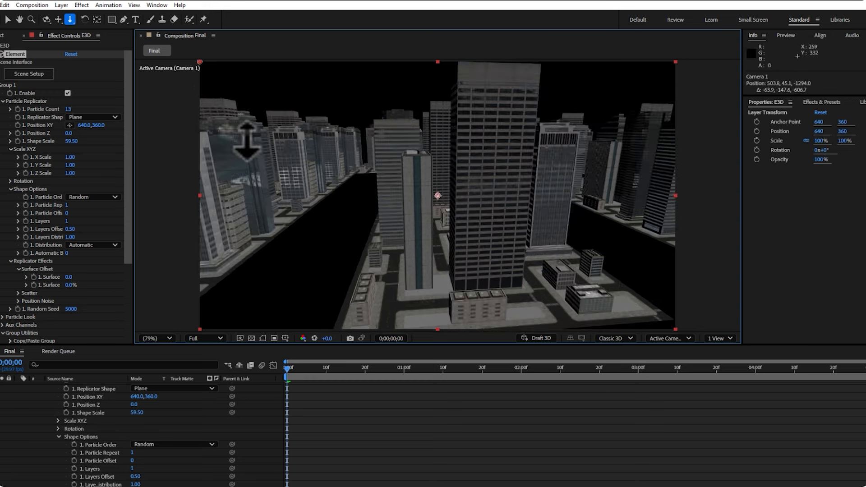
{"action": "left_click", "coordinate": [58, 19]}
{"action": "left_click_drag", "start_coordinate": [316, 203], "coordinate": [396, 223]}
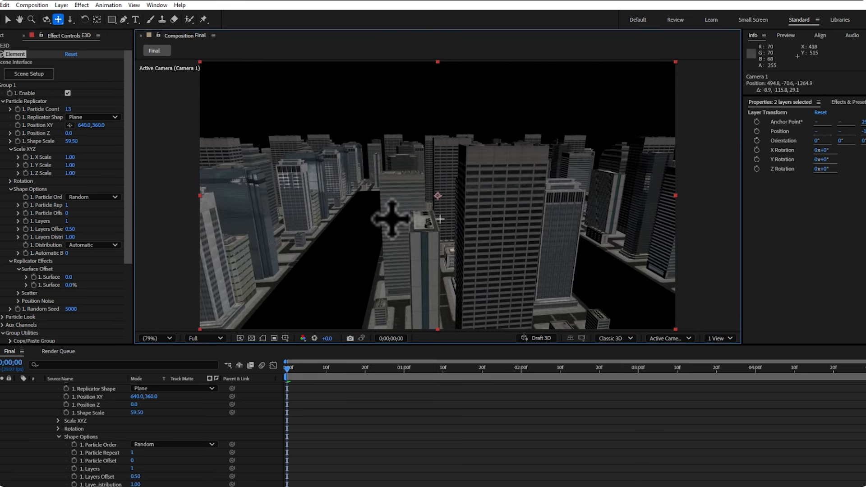
{"action": "left_click", "coordinate": [47, 19]}
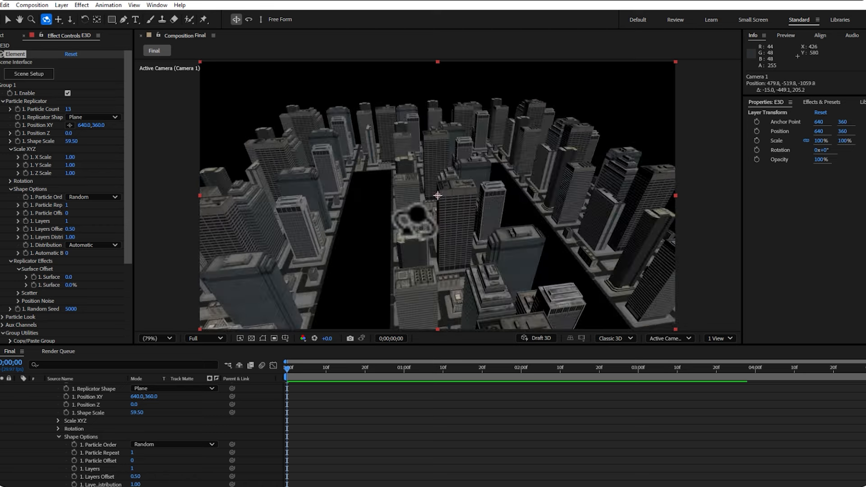
{"action": "left_click_drag", "start_coordinate": [409, 264], "coordinate": [411, 264]}
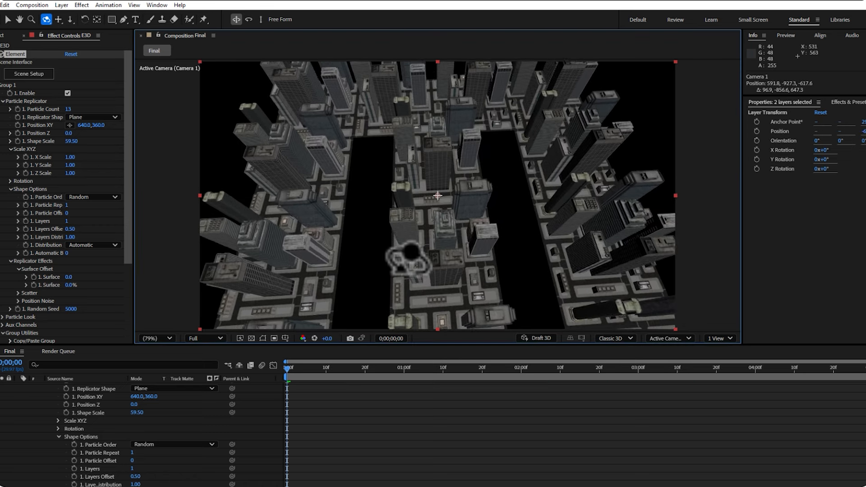
Close the gaps between the city blocks with particle count 16 and shape scale 59.40
{"action": "left_click_drag", "start_coordinate": [71, 142], "coordinate": [94, 201]}
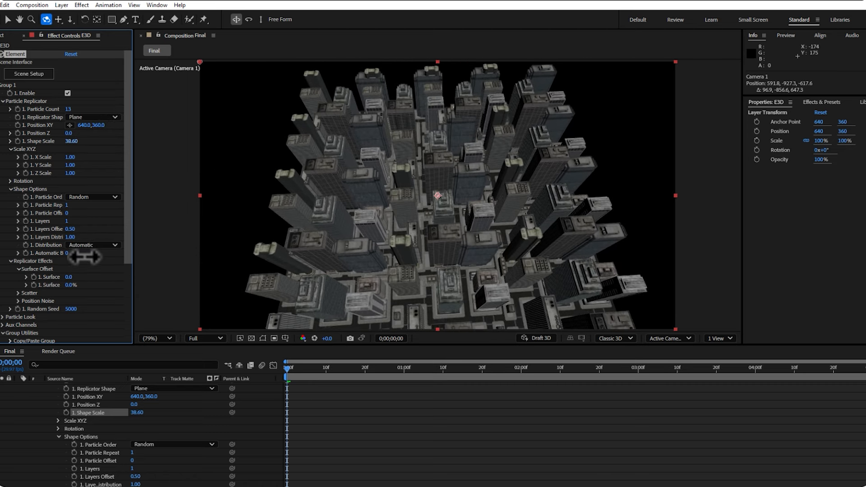
{"action": "left_click_drag", "start_coordinate": [85, 254], "coordinate": [96, 217]}
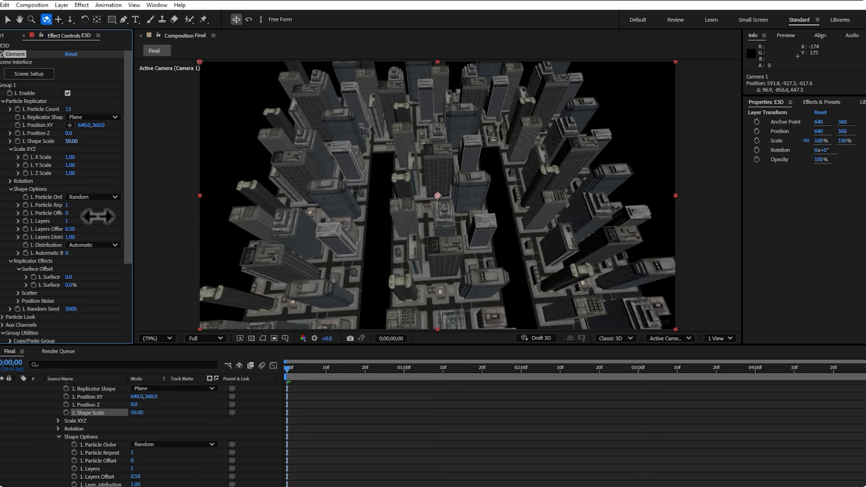
{"action": "left_click_drag", "start_coordinate": [105, 185], "coordinate": [111, 161]}
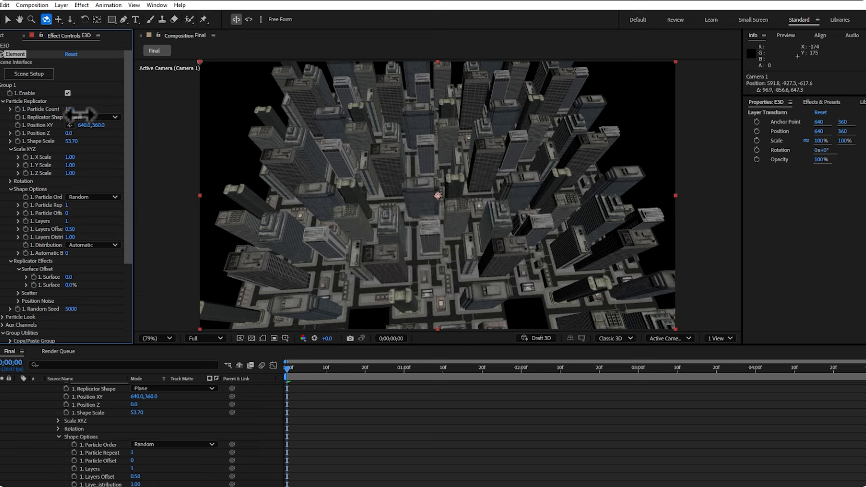
{"action": "left_click_drag", "start_coordinate": [71, 141], "coordinate": [81, 119]}
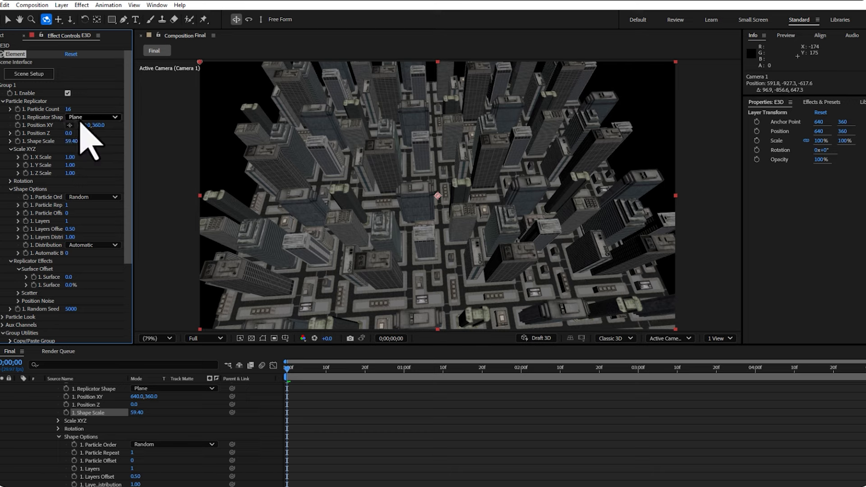
Dolly the camera in close to a road seam and fine-tune the shape scale to 59.97
{"action": "left_click", "coordinate": [71, 20]}
{"action": "left_click_drag", "start_coordinate": [387, 178], "coordinate": [399, 96]}
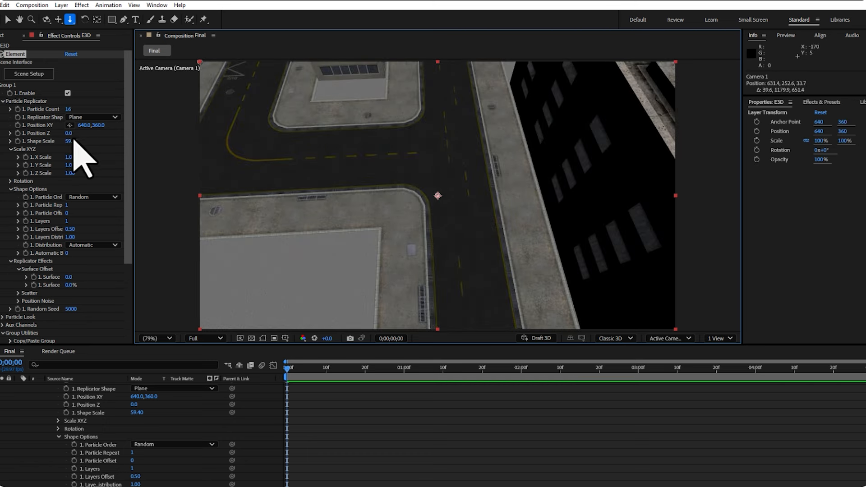
{"action": "left_click_drag", "start_coordinate": [73, 142], "coordinate": [83, 124]}
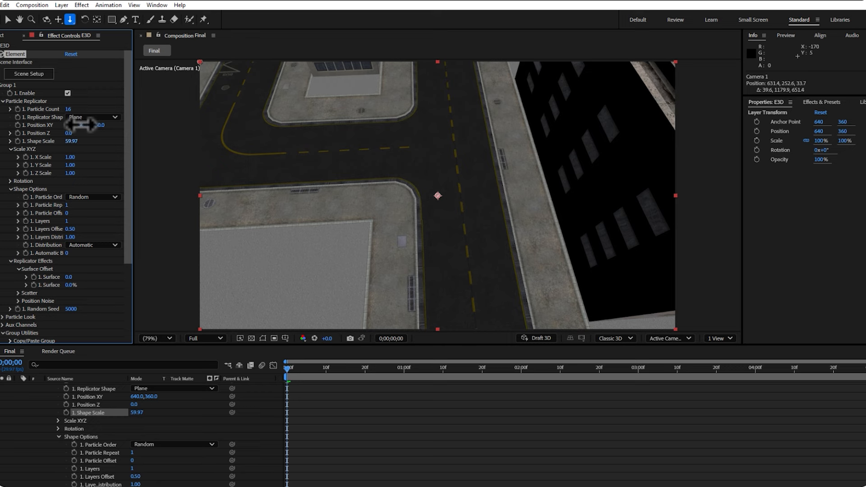
Orbit and pan the camera to a low street view looking straight along the road between the buildings
{"action": "left_click", "coordinate": [46, 19]}
{"action": "left_click_drag", "start_coordinate": [409, 180], "coordinate": [178, 74]}
{"action": "left_click", "coordinate": [58, 19]}
{"action": "left_click_drag", "start_coordinate": [415, 155], "coordinate": [352, 212]}
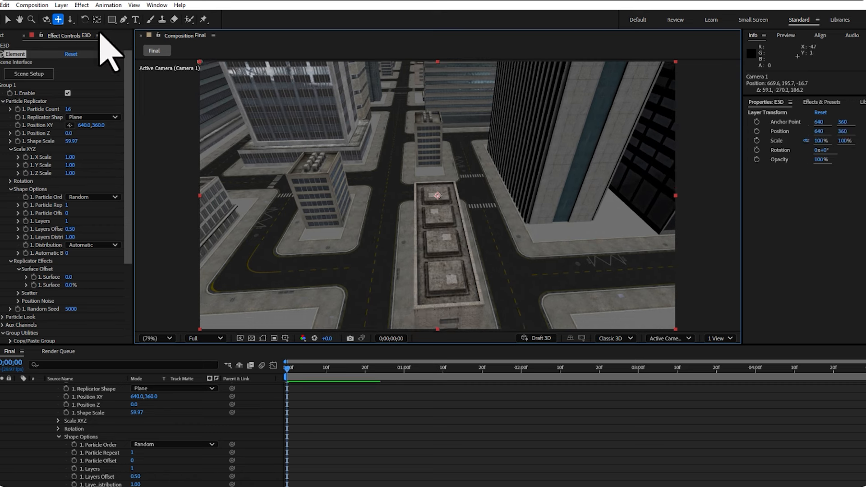
{"action": "left_click", "coordinate": [46, 20]}
{"action": "left_click_drag", "start_coordinate": [447, 199], "coordinate": [448, 159]}
{"action": "left_click", "coordinate": [58, 19]}
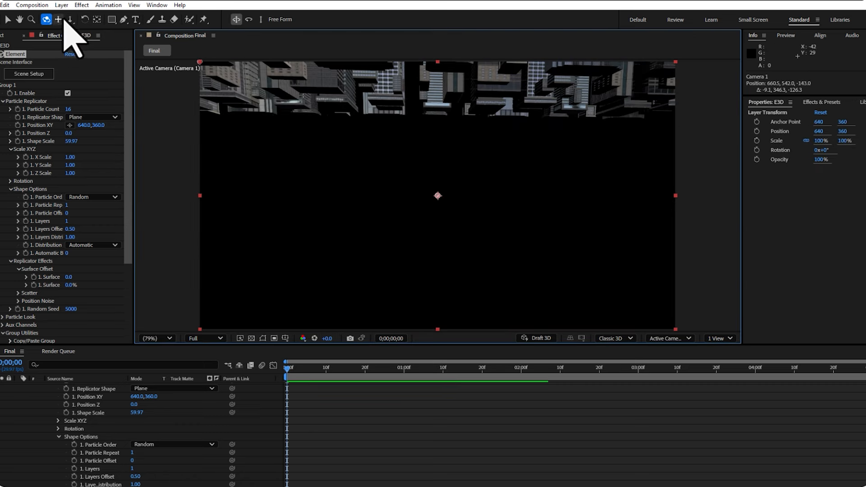
{"action": "left_click_drag", "start_coordinate": [389, 166], "coordinate": [399, 257]}
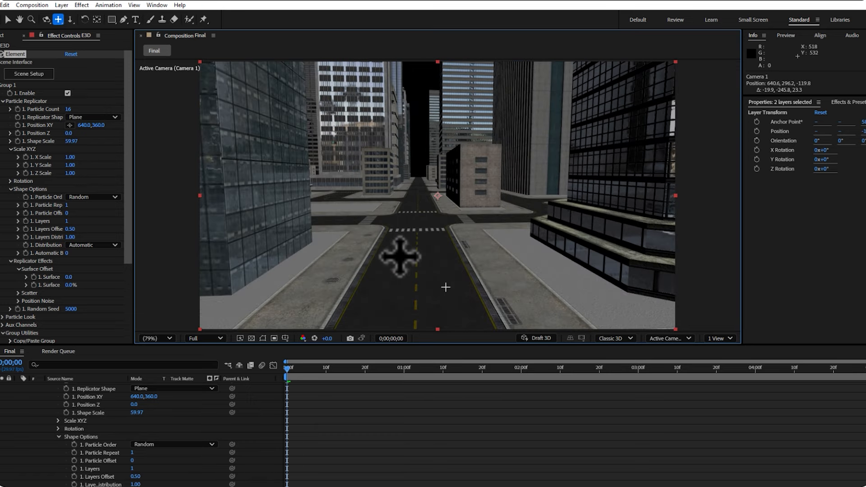
Open the Element scene setup and add the soda_can model from the Starter_Pack_Physical collection
{"action": "left_click", "coordinate": [32, 73]}
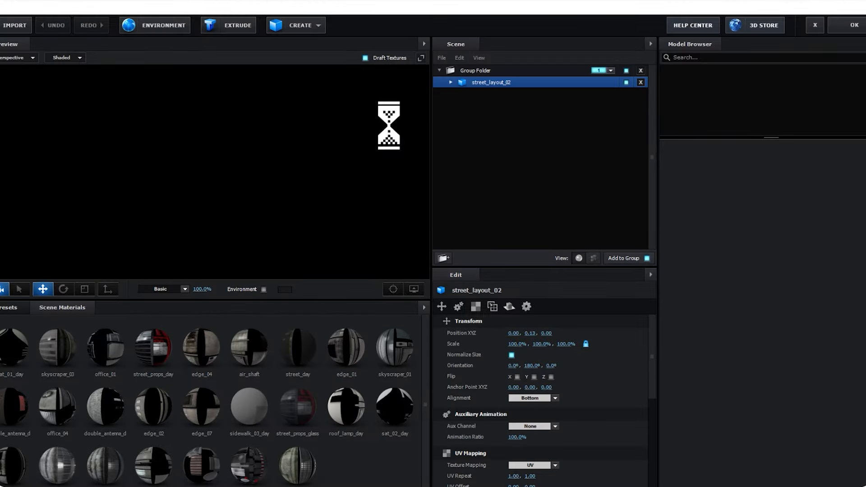
{"action": "left_click_drag", "start_coordinate": [340, 137], "coordinate": [369, 132]}
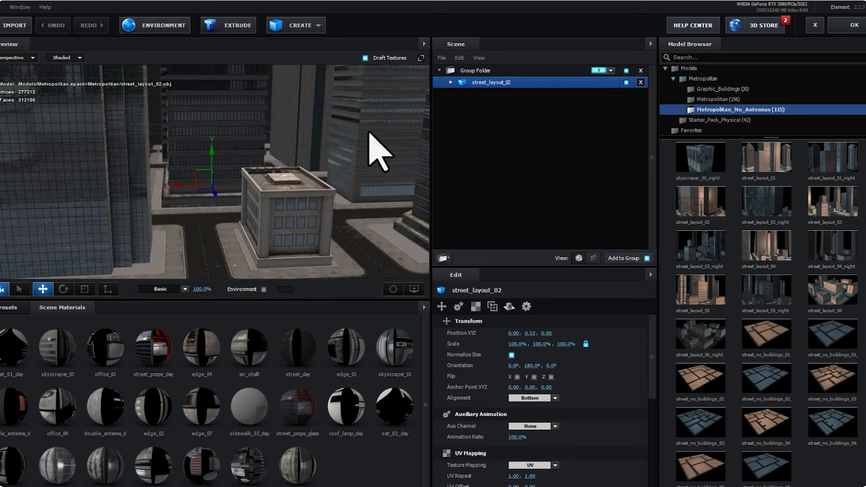
{"action": "left_click", "coordinate": [676, 120]}
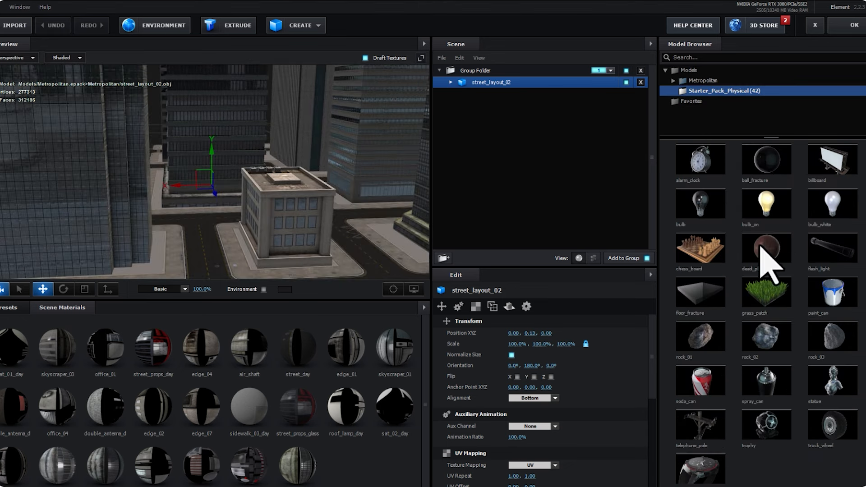
{"action": "left_click", "coordinate": [702, 384]}
Move the soda can out of the buildings onto the street, at about 0.41, 0.20, 0.57
{"action": "left_click_drag", "start_coordinate": [280, 209], "coordinate": [227, 133]}
{"action": "left_click_drag", "start_coordinate": [205, 160], "coordinate": [296, 177]}
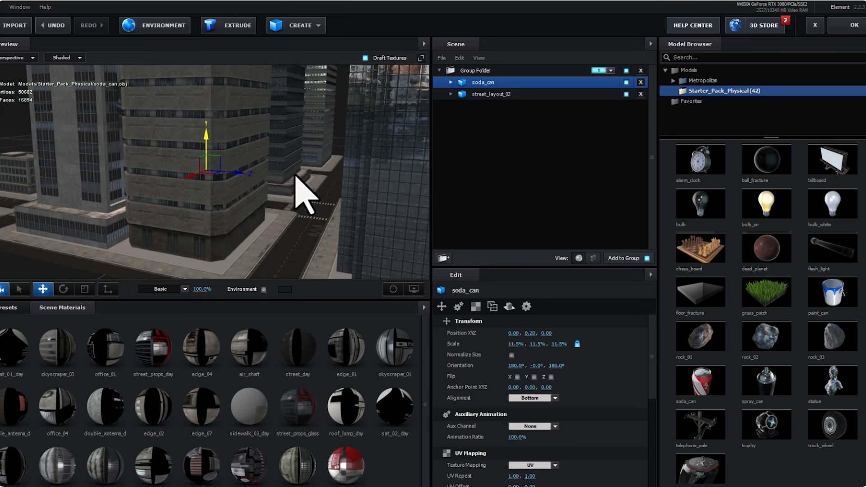
{"action": "left_click_drag", "start_coordinate": [236, 172], "coordinate": [329, 210]}
{"action": "left_click_drag", "start_coordinate": [247, 233], "coordinate": [299, 195]}
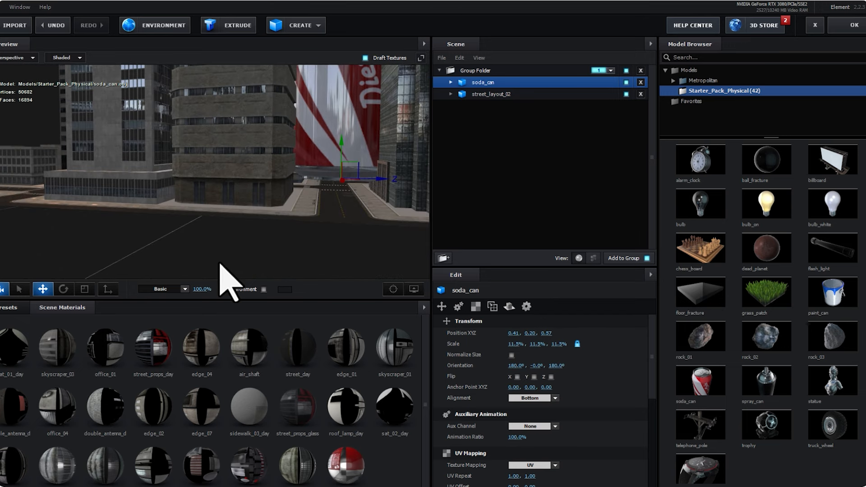
Scale the soda can down to 5.1% and lower it onto the road, at about 0.41, 0.17, 0.55
{"action": "left_click", "coordinate": [85, 289]}
{"action": "left_click_drag", "start_coordinate": [339, 176], "coordinate": [266, 486]}
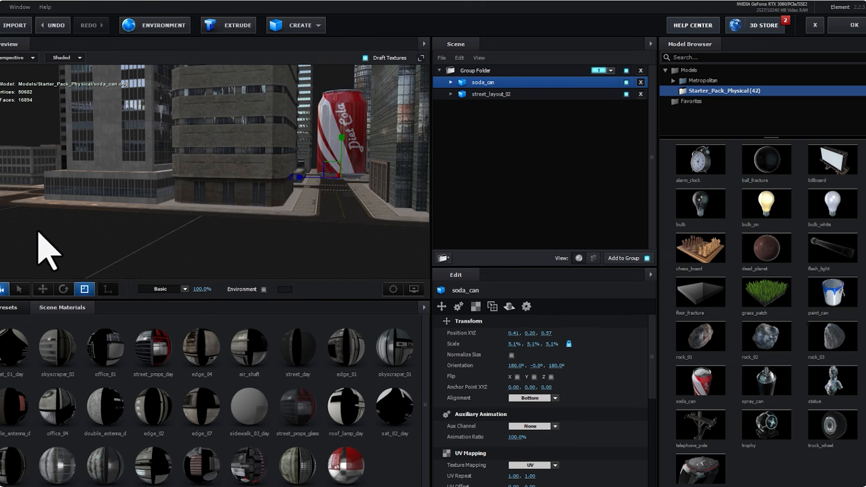
{"action": "left_click", "coordinate": [40, 292]}
{"action": "left_click_drag", "start_coordinate": [342, 146], "coordinate": [342, 157]}
{"action": "left_click_drag", "start_coordinate": [378, 189], "coordinate": [371, 189]}
{"action": "mouse_move", "coordinate": [351, 242]}
{"action": "left_mouse_down"}
{"action": "mouse_move", "coordinate": [343, 237]}
{"action": "mouse_move", "coordinate": [353, 244]}
{"action": "left_mouse_up"}
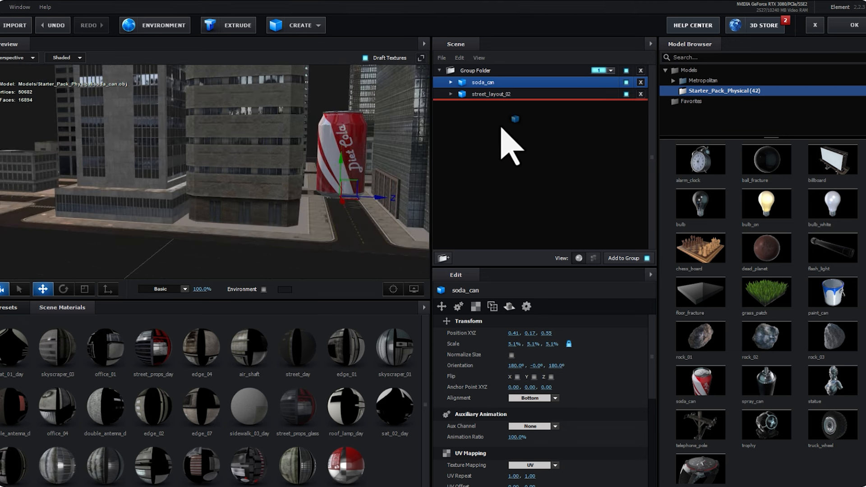
Take soda_can out of the group folder, assign it to group 2 and accept the scene
{"action": "left_click_drag", "start_coordinate": [502, 128], "coordinate": [501, 135]}
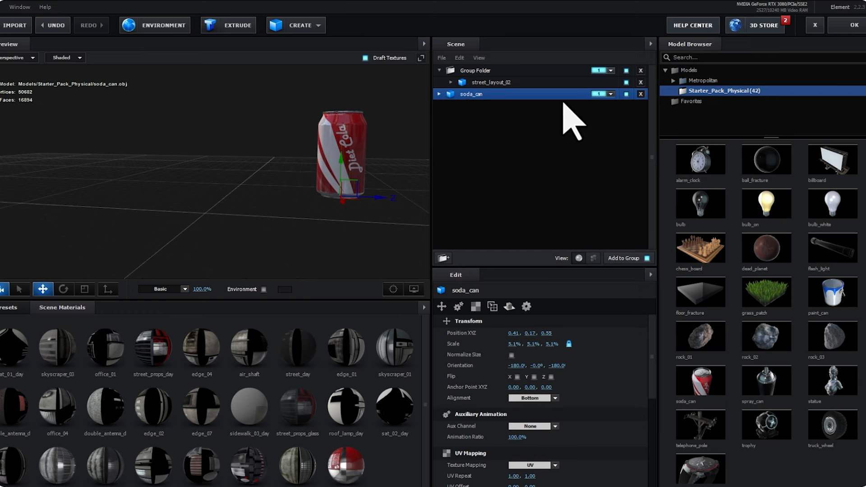
{"action": "left_click", "coordinate": [609, 94]}
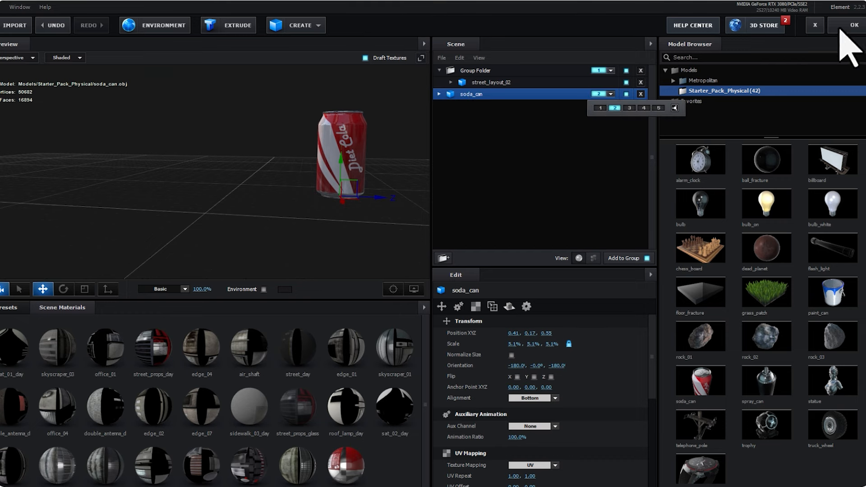
{"action": "left_click", "coordinate": [841, 29]}
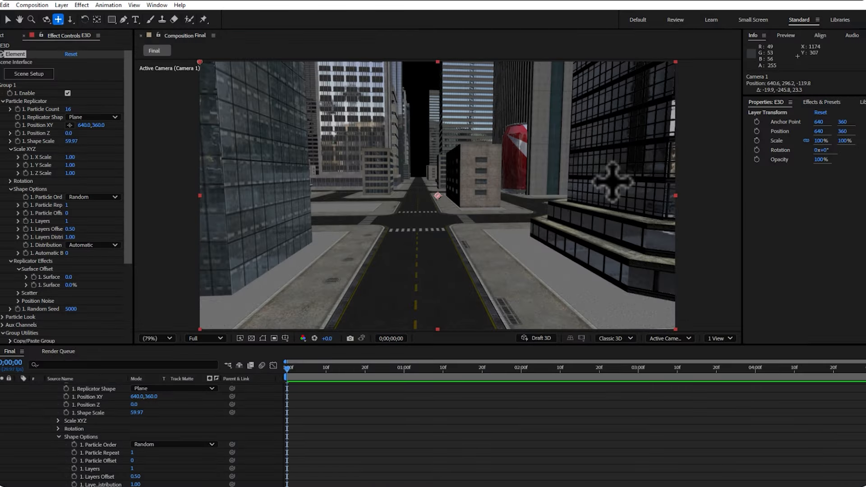
Set the particle replicator's Position XY for group 2 to 542.0, 360.0, centring the can over the road
{"action": "left_click", "coordinate": [0, 62]}
{"action": "left_click", "coordinate": [1, 70]}
{"action": "left_click", "coordinate": [1, 78]}
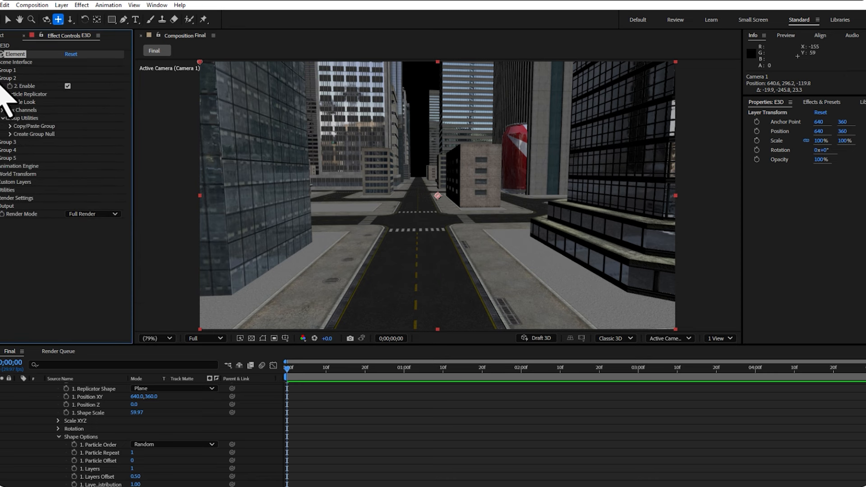
{"action": "left_click", "coordinate": [2, 95]}
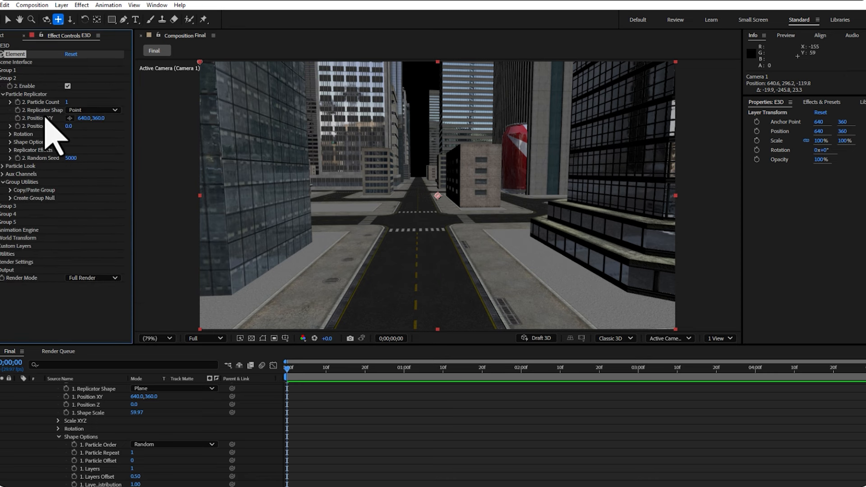
{"action": "left_click_drag", "start_coordinate": [91, 119], "coordinate": [26, 110]}
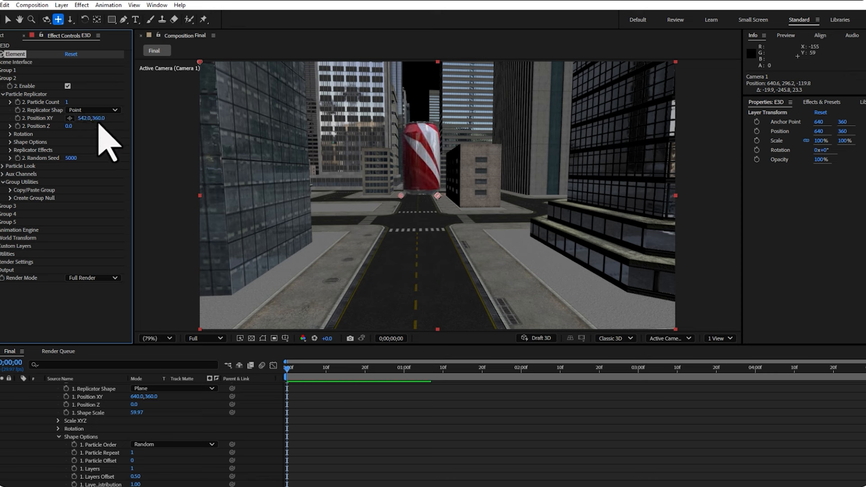
Bring the can forward with group 2 Position Z at -150.0 and turn its Y Rotation to -1.0°
{"action": "mouse_move", "coordinate": [113, 120]}
{"action": "left_mouse_down"}
{"action": "mouse_move", "coordinate": [45, 126]}
{"action": "mouse_move", "coordinate": [61, 126]}
{"action": "left_mouse_up"}
{"action": "key", "text": "ctrl+z"}
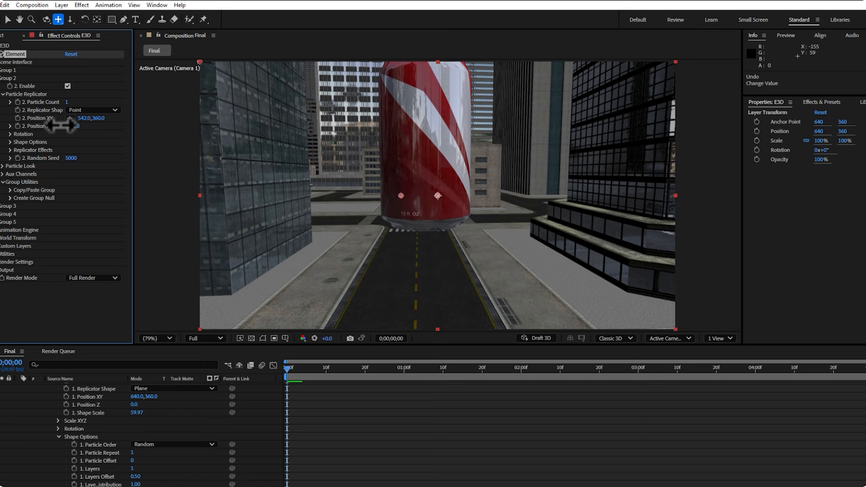
{"action": "left_click", "coordinate": [10, 134]}
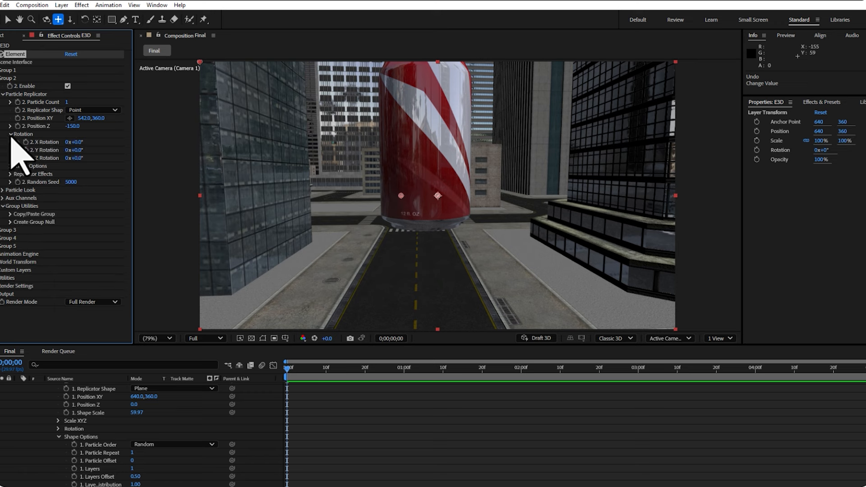
{"action": "left_click_drag", "start_coordinate": [89, 152], "coordinate": [71, 141]}
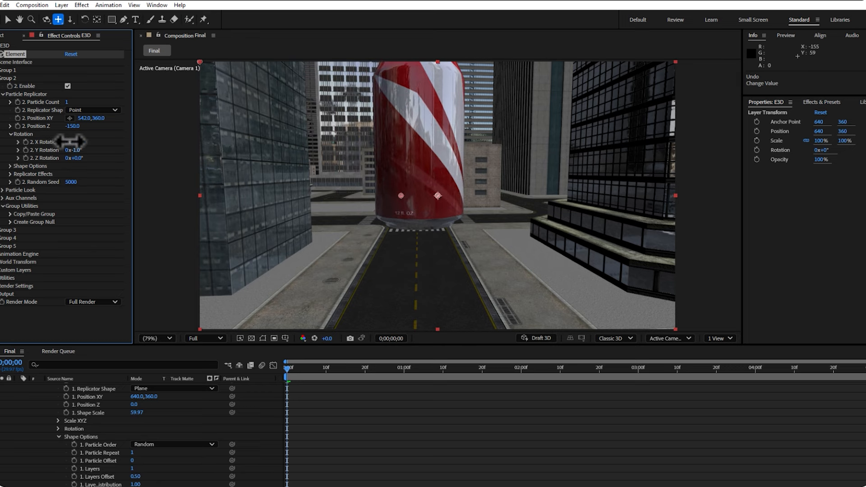
Orbit and pan the camera to look across the city blocks with the can at the far end of the road
{"action": "left_click", "coordinate": [46, 20]}
{"action": "left_click_drag", "start_coordinate": [458, 228], "coordinate": [154, 126]}
{"action": "left_click", "coordinate": [58, 20]}
{"action": "left_click_drag", "start_coordinate": [344, 224], "coordinate": [383, 208]}
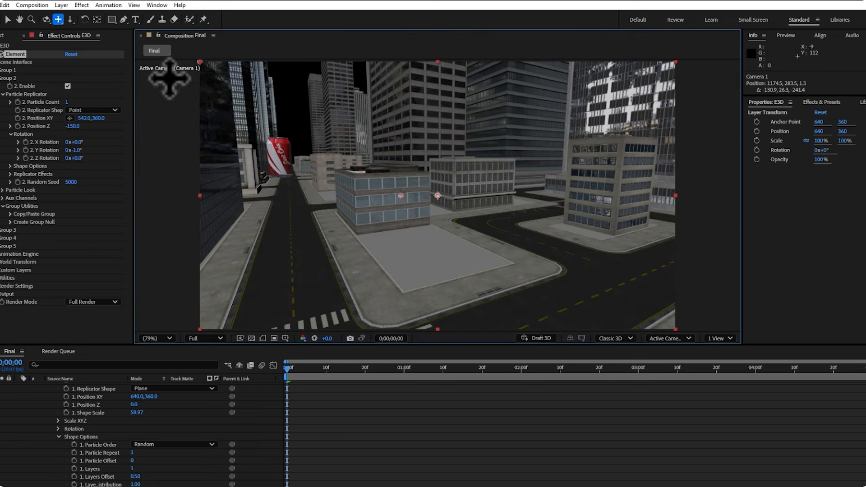
Lower the camera angle to street level and pan so the can sits between the buildings beyond the crosswalks
{"action": "left_click", "coordinate": [46, 19]}
{"action": "left_click_drag", "start_coordinate": [312, 171], "coordinate": [300, 170]}
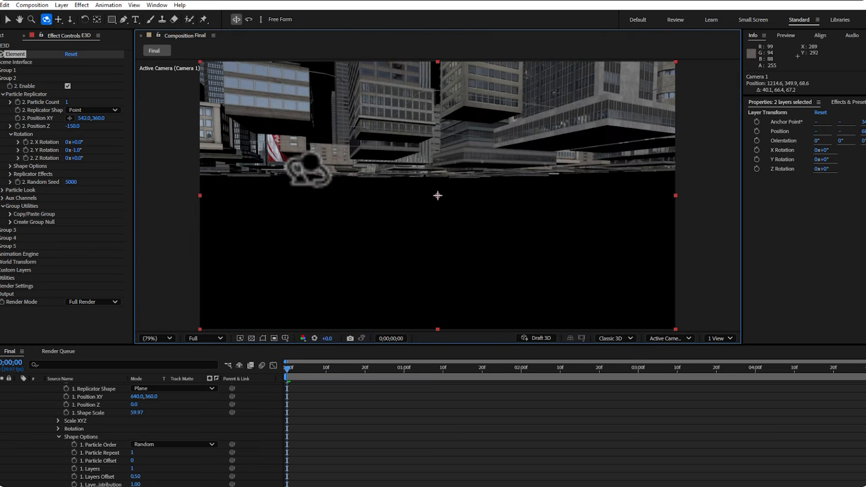
{"action": "left_click", "coordinate": [58, 20]}
{"action": "left_click_drag", "start_coordinate": [296, 206], "coordinate": [304, 204]}
{"action": "left_click", "coordinate": [46, 19]}
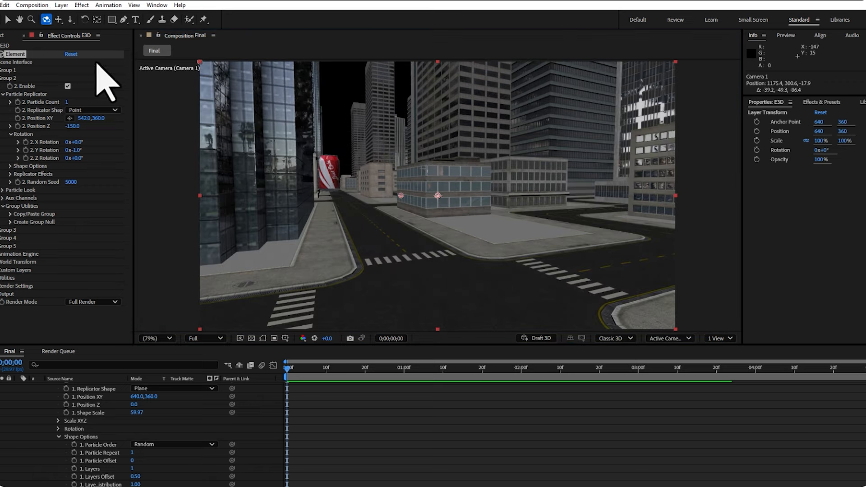
{"action": "key", "text": "ctrl+z"}
{"action": "left_click", "coordinate": [58, 19]}
{"action": "left_click_drag", "start_coordinate": [316, 187], "coordinate": [406, 201]}
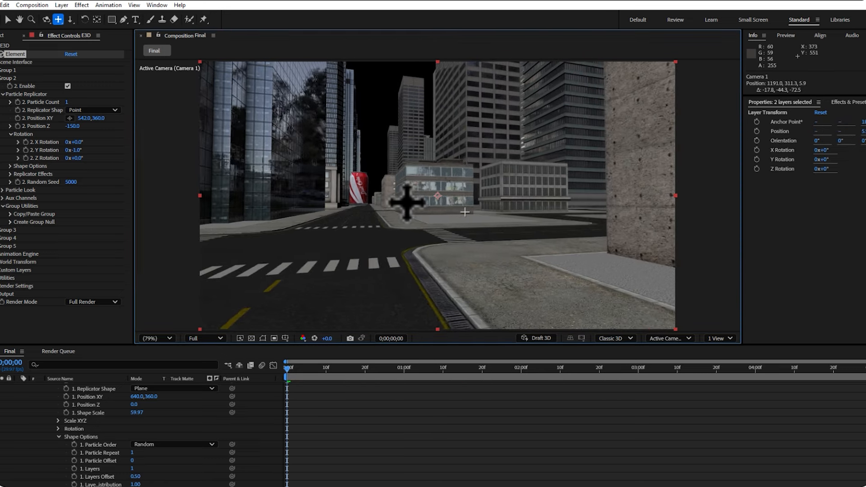
Dolly the camera down the street towards the can and pan to bring it back near the frame's centre
{"action": "left_click", "coordinate": [70, 20]}
{"action": "scroll", "coordinate": [437, 195], "scroll_direction": "up", "scroll_amount": 10}
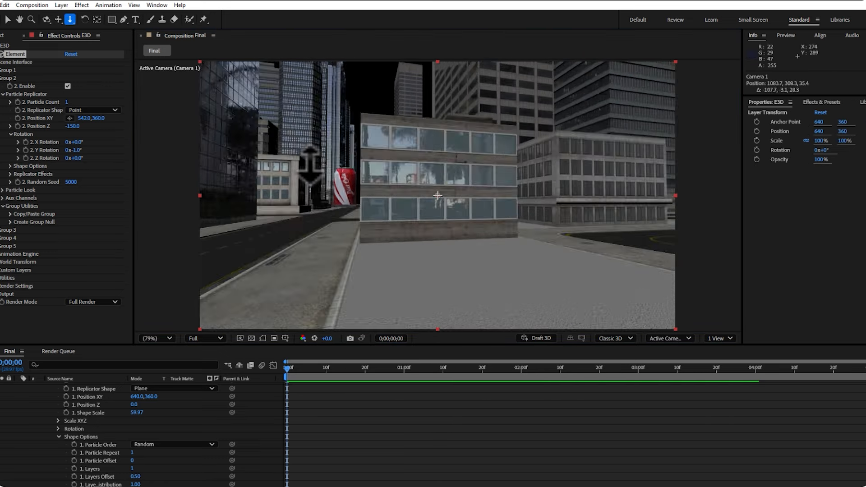
{"action": "scroll", "coordinate": [438, 196], "scroll_direction": "up", "scroll_amount": 3}
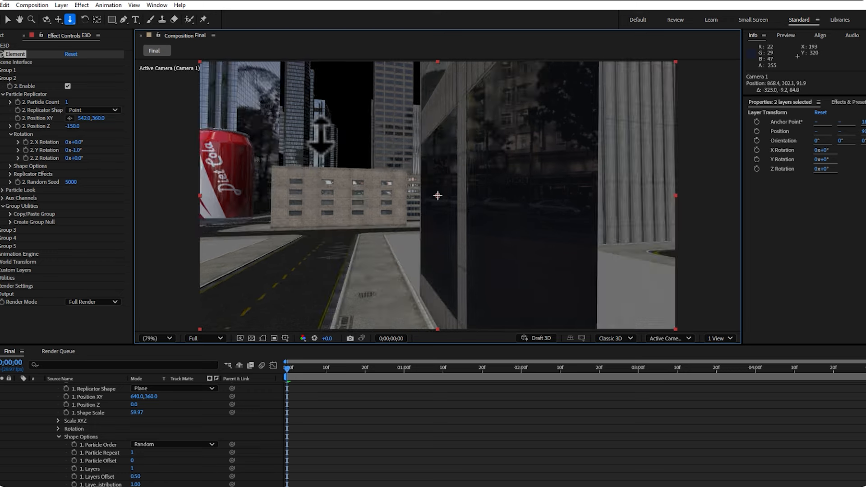
{"action": "left_click", "coordinate": [58, 19]}
{"action": "left_click_drag", "start_coordinate": [344, 205], "coordinate": [460, 212]}
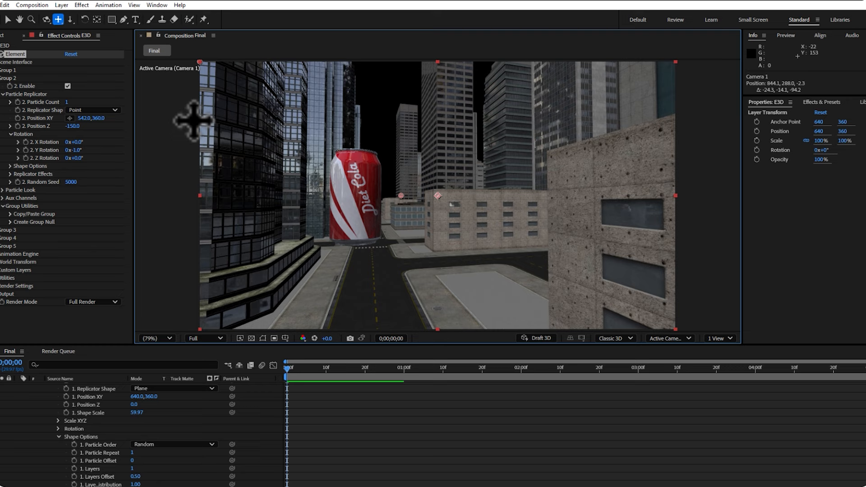
Frame the can close up from a low angle, with the road in front and the concrete building beside it
{"action": "left_click", "coordinate": [70, 19]}
{"action": "mouse_move", "coordinate": [336, 140]}
{"action": "left_mouse_down"}
{"action": "mouse_move", "coordinate": [336, 153]}
{"action": "mouse_move", "coordinate": [336, 131]}
{"action": "left_mouse_up"}
{"action": "left_click", "coordinate": [58, 19]}
{"action": "left_click_drag", "start_coordinate": [236, 132], "coordinate": [332, 155]}
{"action": "left_click", "coordinate": [46, 19]}
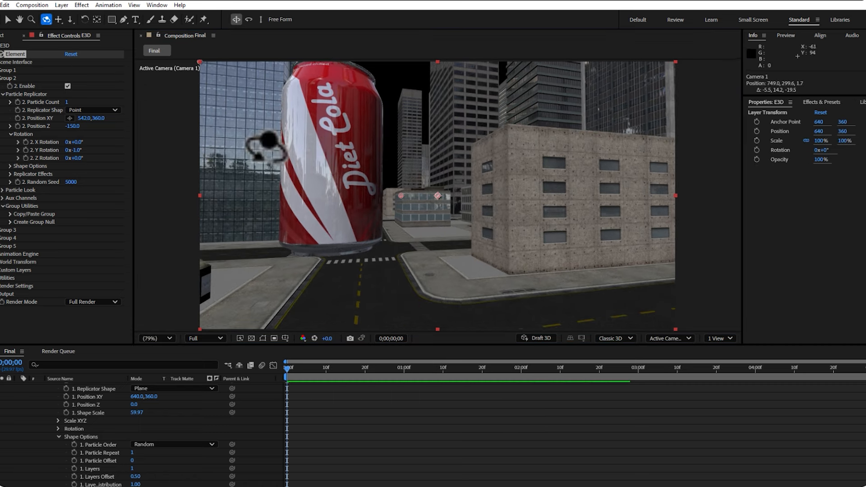
{"action": "left_click_drag", "start_coordinate": [390, 187], "coordinate": [219, 66]}
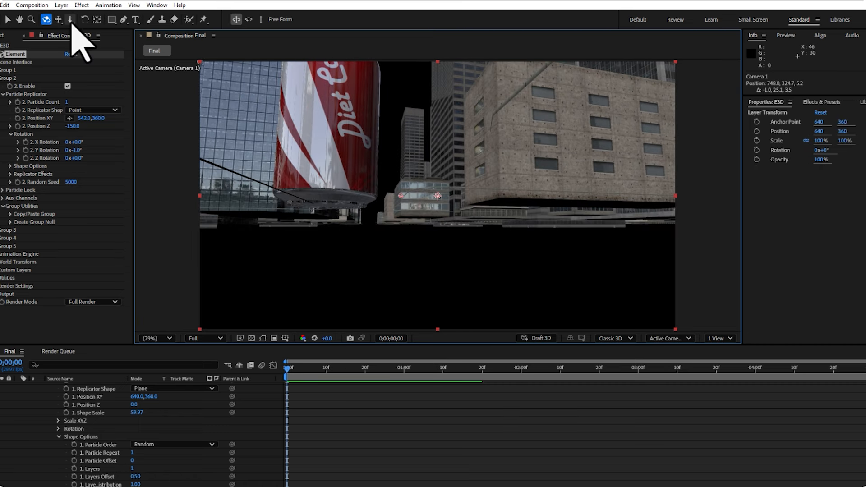
{"action": "left_click", "coordinate": [58, 20]}
{"action": "left_click_drag", "start_coordinate": [177, 93], "coordinate": [356, 197]}
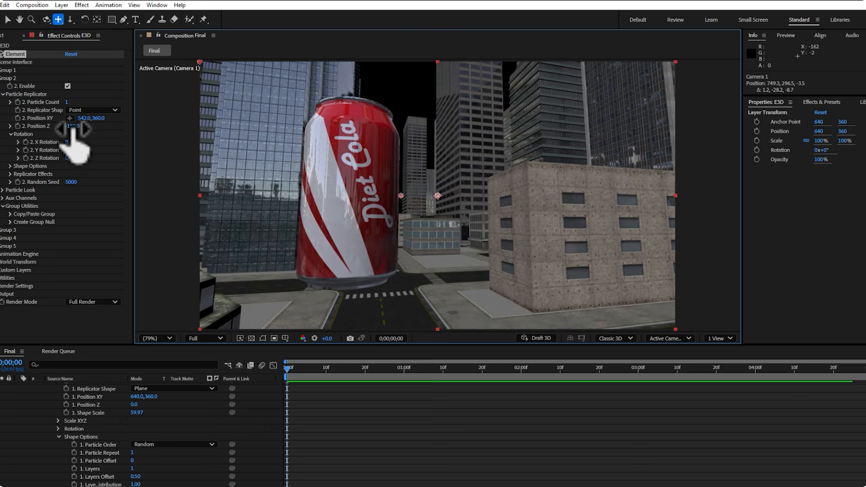
Fine-tune the can's group 2 placement to Position XY 547.6, 360.6 and Position Z -138.0, and save the project
{"action": "left_click_drag", "start_coordinate": [74, 129], "coordinate": [131, 92]}
{"action": "left_click_drag", "start_coordinate": [101, 117], "coordinate": [36, 116]}
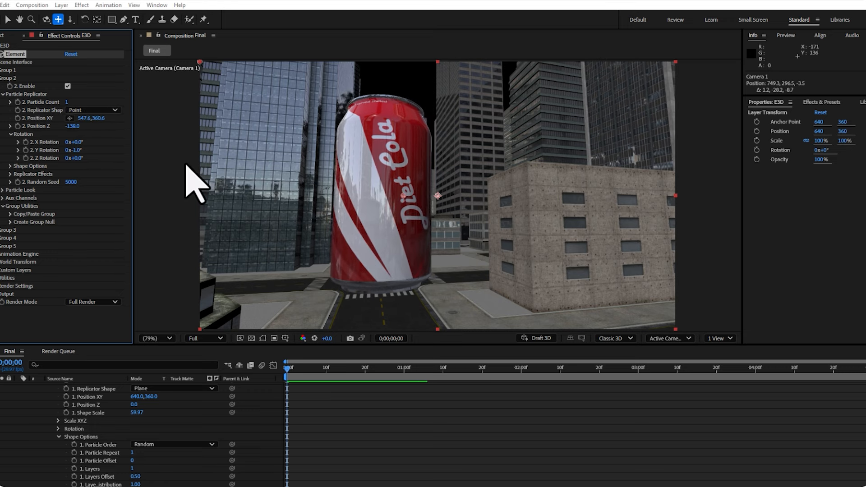
{"action": "key", "text": "ctrl+s"}
{"action": "left_click", "coordinate": [26, 103]}
{"action": "left_click", "coordinate": [351, 247]}
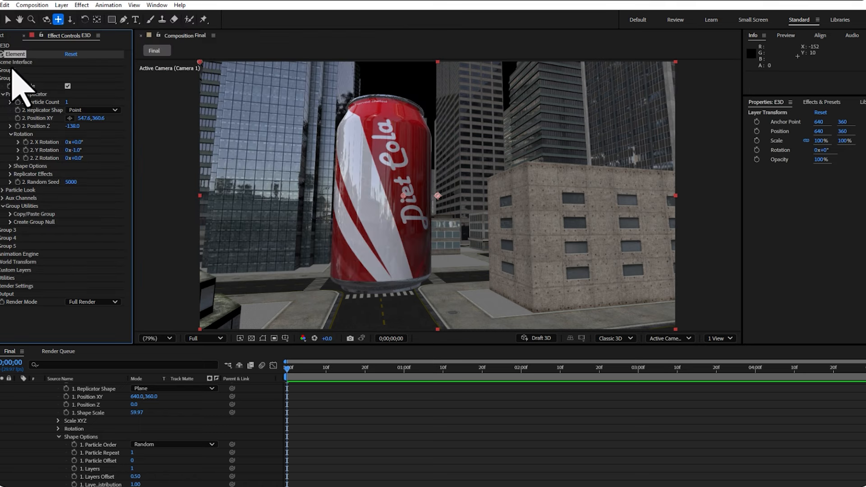
Enable ambient occlusion in the Element render settings, keeping the SSAO mode
{"action": "left_click", "coordinate": [2, 79]}
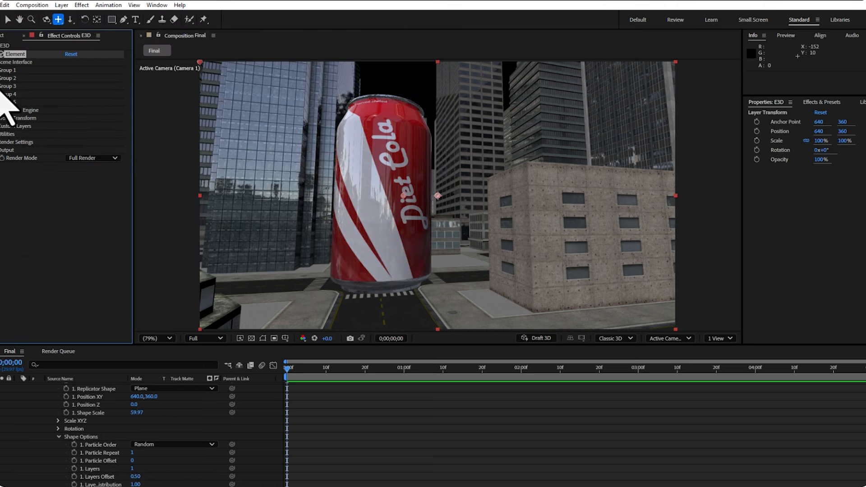
{"action": "left_click", "coordinate": [2, 142]}
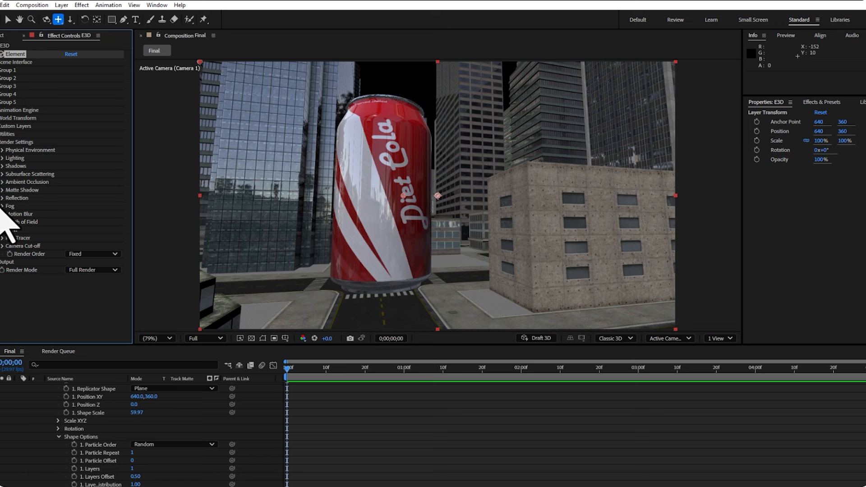
{"action": "left_click", "coordinate": [3, 183]}
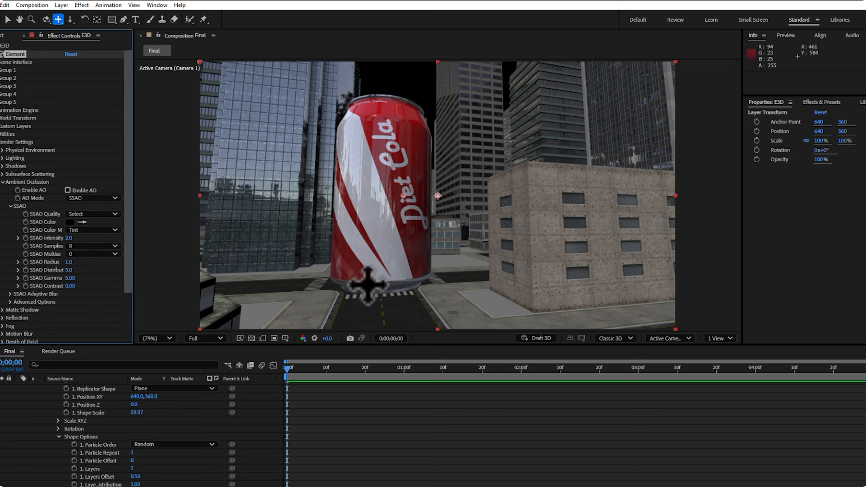
{"action": "left_click", "coordinate": [89, 191]}
{"action": "left_click", "coordinate": [89, 191]}
{"action": "left_click", "coordinate": [90, 191]}
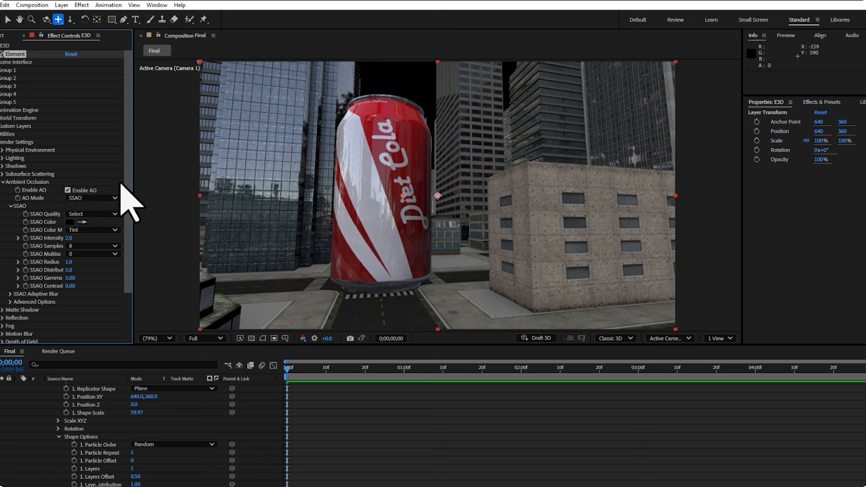
Set the SSAO samples to 16 and the SSAO intensity to 2.2
{"action": "scroll", "coordinate": [115, 198], "scroll_direction": "down", "scroll_amount": 2}
{"action": "left_click", "coordinate": [75, 205]}
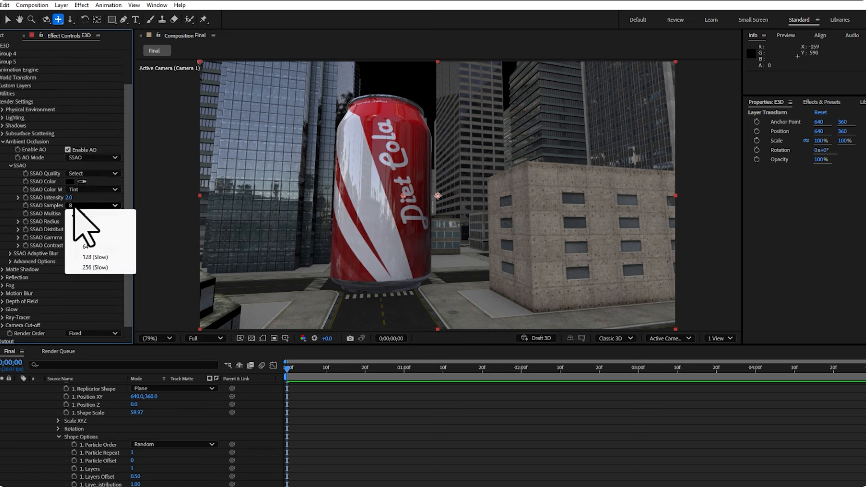
{"action": "left_click", "coordinate": [87, 226]}
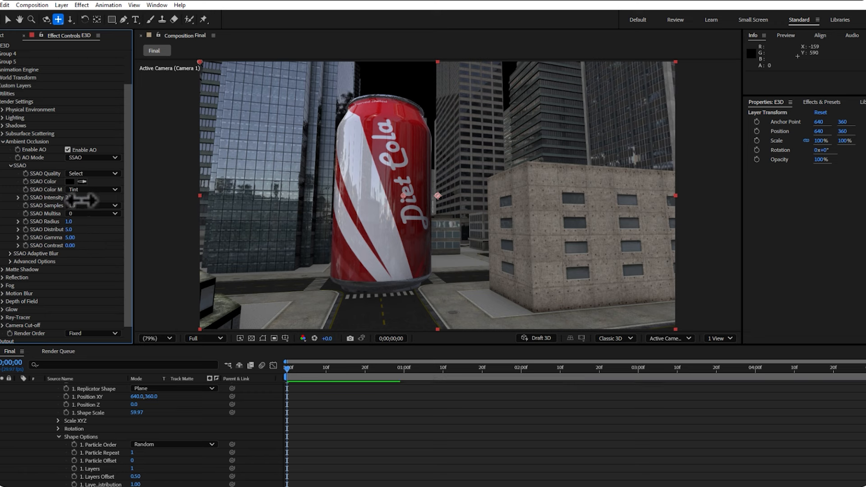
{"action": "scroll", "coordinate": [128, 164], "scroll_direction": "up", "scroll_amount": 2}
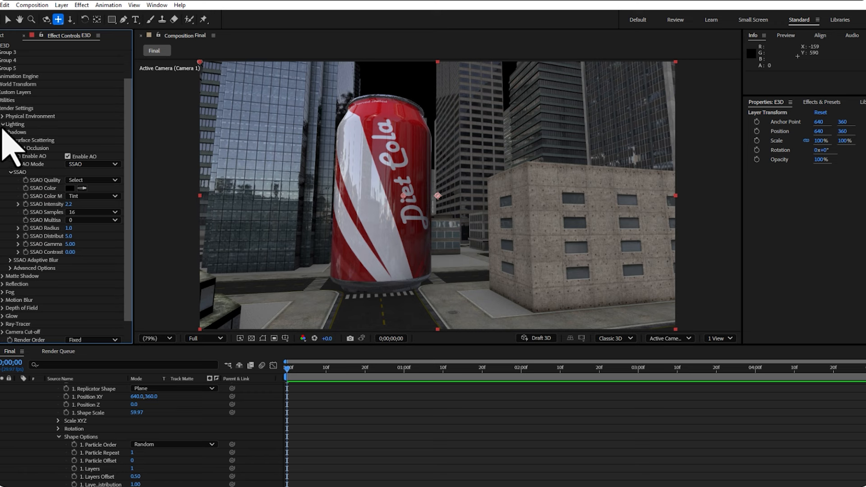
Set the added lighting in the Element render settings to the Cinema preset
{"action": "left_click", "coordinate": [102, 148]}
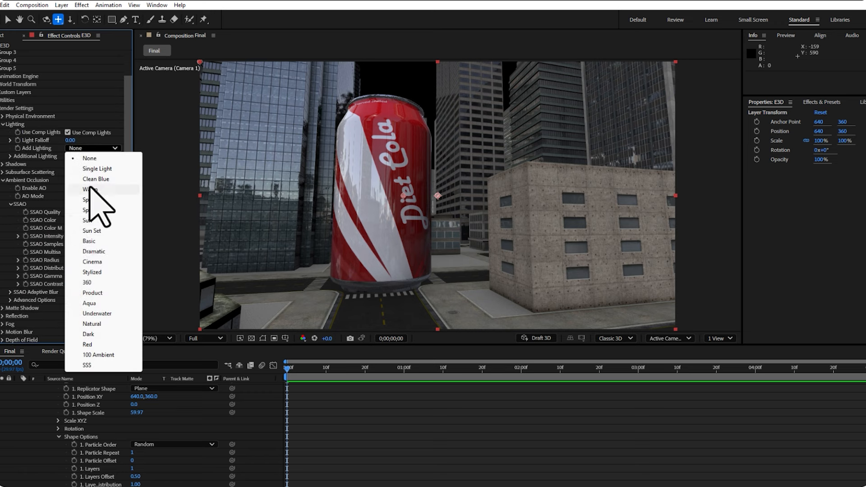
{"action": "left_click", "coordinate": [87, 249]}
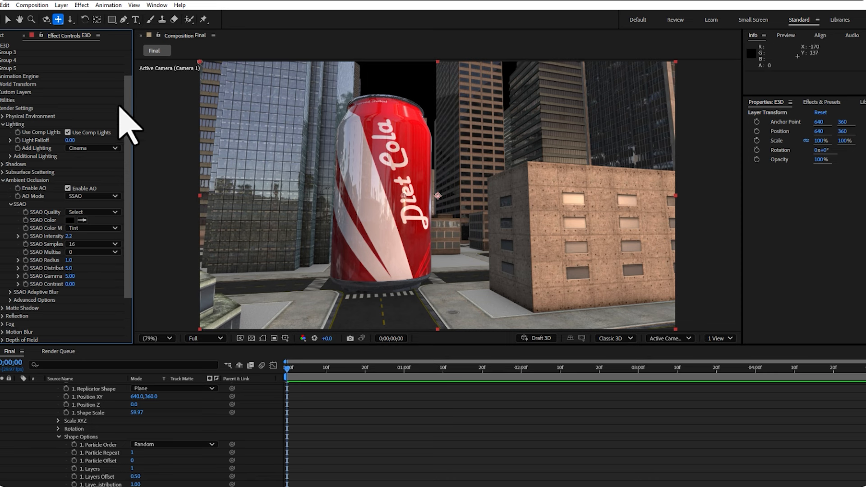
{"action": "scroll", "coordinate": [128, 85], "scroll_direction": "up", "scroll_amount": 3}
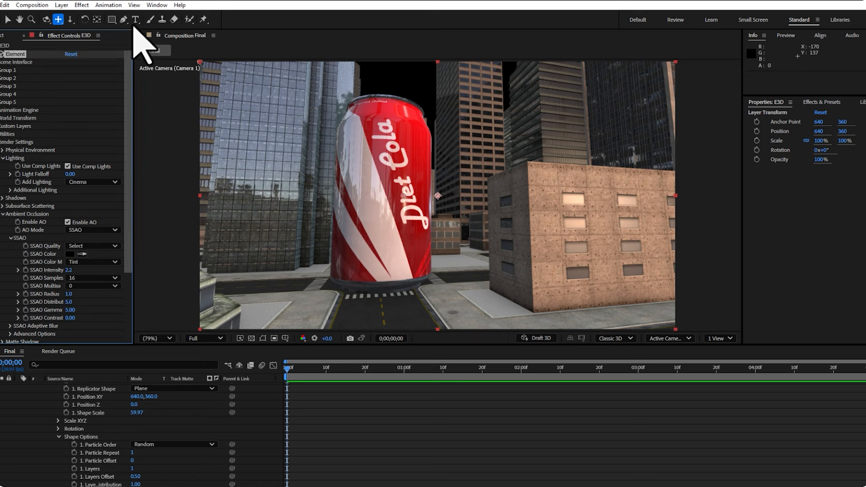
Import the sky map Sky_Mirrored_10 from the Sky_Maps_JPG_4K folder of FlightKit360SkyMaps into the project
{"action": "left_click", "coordinate": [6, 35]}
{"action": "double_click", "coordinate": [34, 169]}
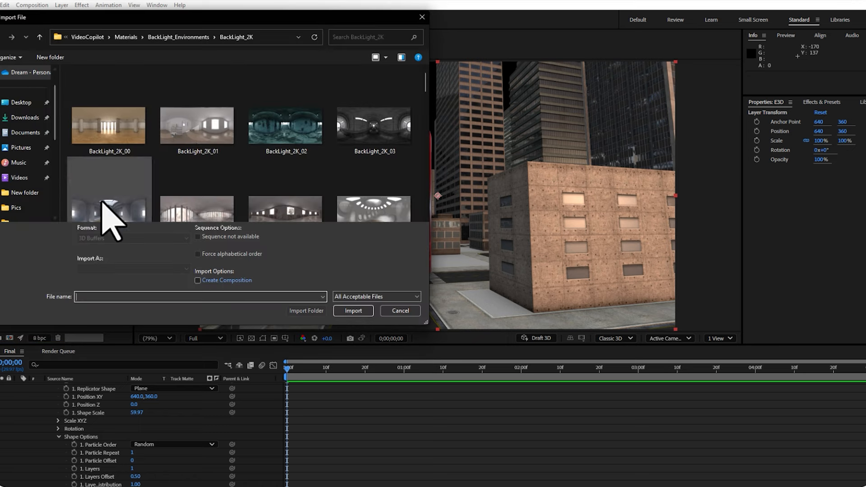
{"action": "left_click", "coordinate": [186, 37]}
{"action": "left_click", "coordinate": [126, 38]}
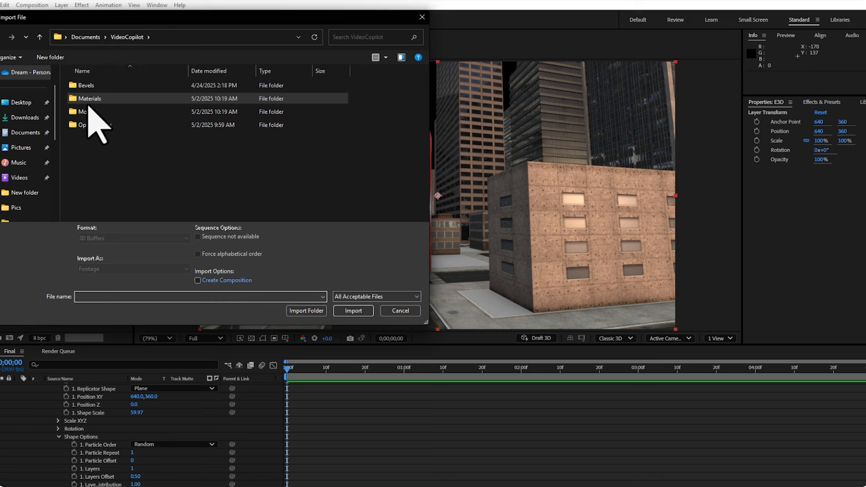
{"action": "double_click", "coordinate": [89, 100]}
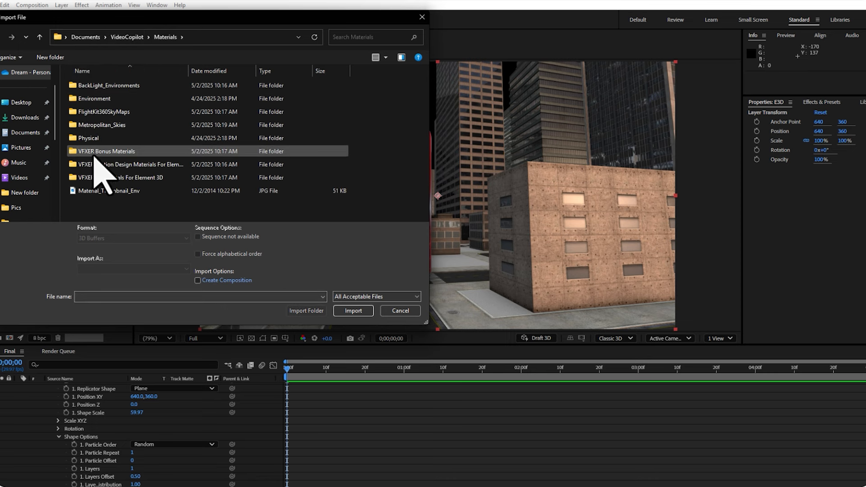
{"action": "double_click", "coordinate": [131, 113]}
{"action": "double_click", "coordinate": [121, 99]}
{"action": "double_click", "coordinate": [114, 113]}
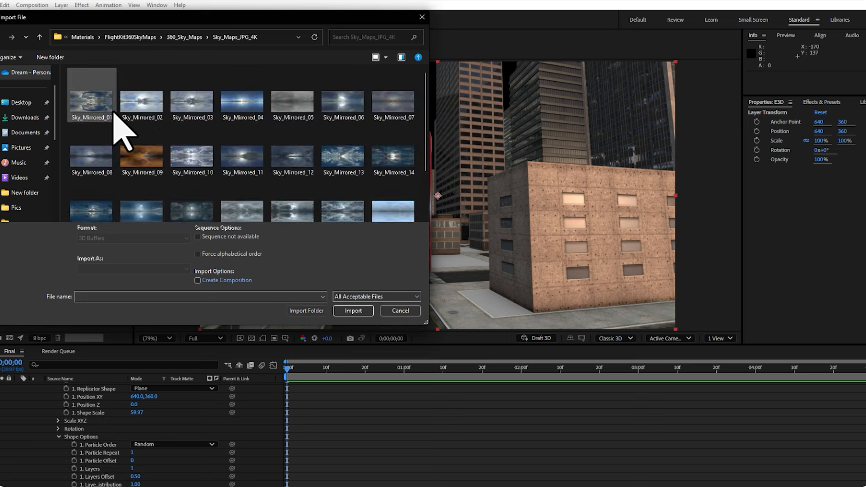
{"action": "left_click", "coordinate": [194, 156]}
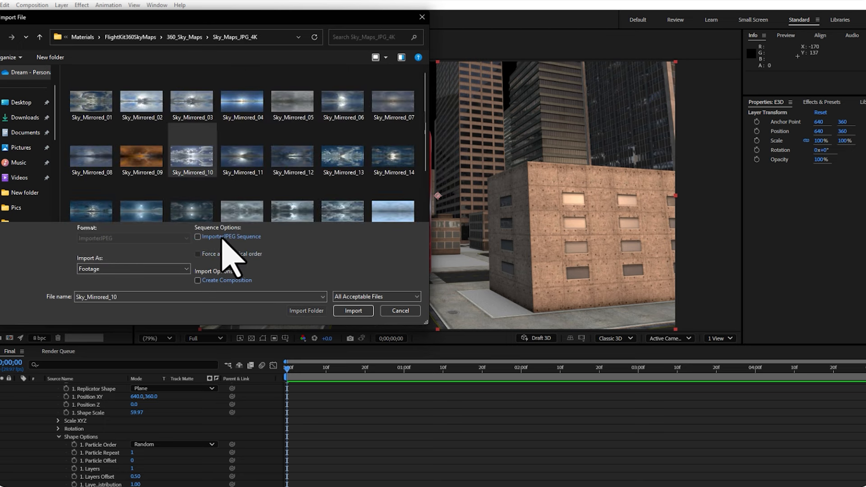
{"action": "left_click", "coordinate": [345, 311]}
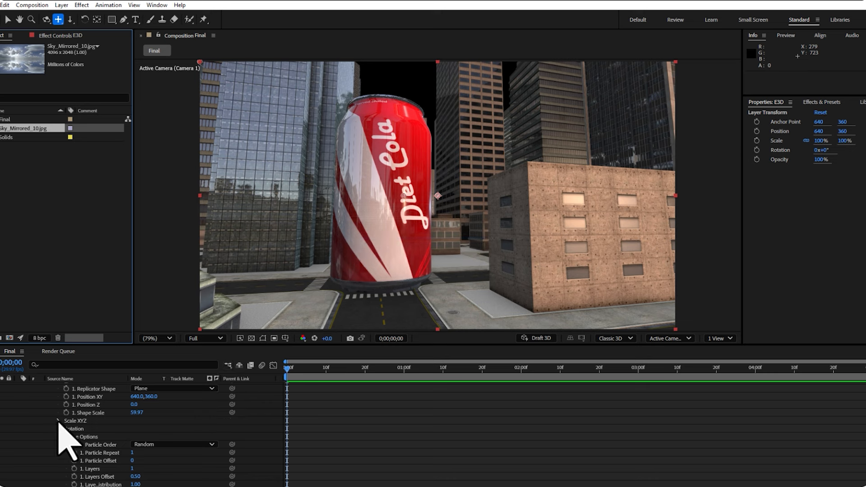
Collapse the E3D layer's properties and place Sky_Mirrored_10.jpg beneath it as the background sky layer
{"action": "scroll", "coordinate": [49, 419], "scroll_direction": "up", "scroll_amount": 3}
{"action": "left_click", "coordinate": [18, 394]}
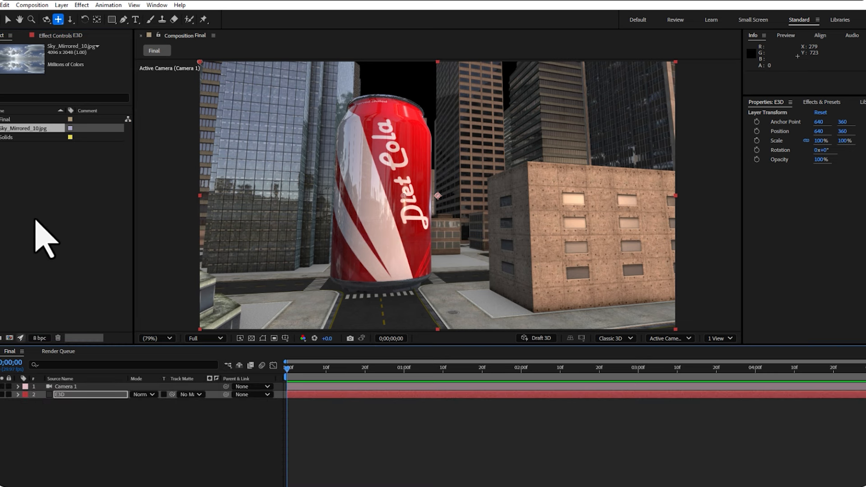
{"action": "left_click_drag", "start_coordinate": [24, 128], "coordinate": [75, 410]}
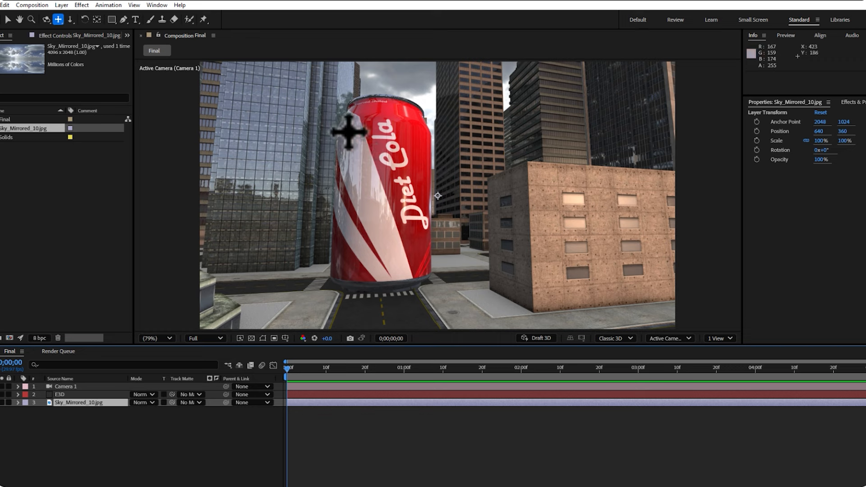
Reposition the camera to 804.6, 305.9, -53.4 so the glass building on the corner hides most of the can
{"action": "left_click", "coordinate": [45, 19]}
{"action": "mouse_move", "coordinate": [429, 215]}
{"action": "left_mouse_down"}
{"action": "mouse_move", "coordinate": [418, 205]}
{"action": "mouse_move", "coordinate": [414, 213]}
{"action": "mouse_move", "coordinate": [429, 204]}
{"action": "mouse_move", "coordinate": [393, 209]}
{"action": "mouse_move", "coordinate": [431, 199]}
{"action": "left_mouse_up"}
{"action": "left_click", "coordinate": [58, 20]}
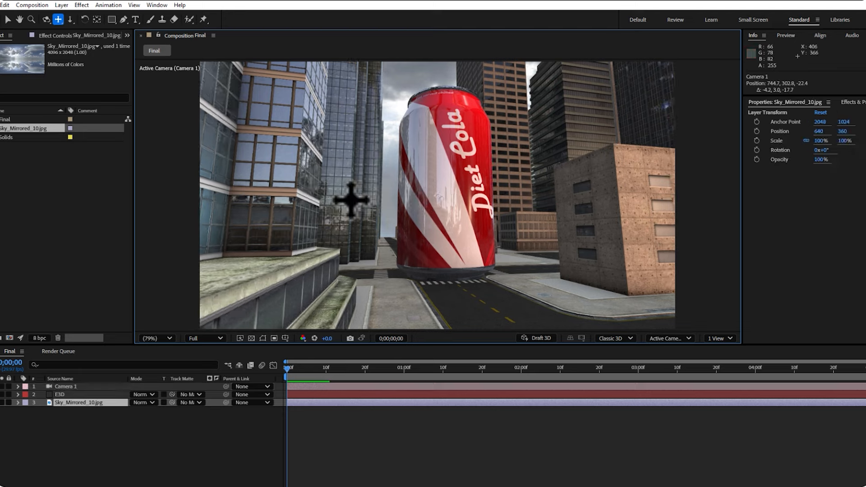
{"action": "left_click", "coordinate": [70, 19]}
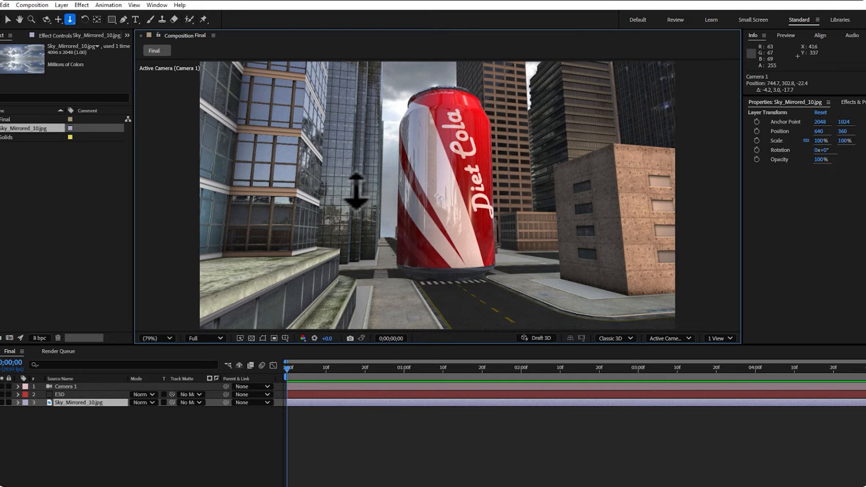
{"action": "left_click_drag", "start_coordinate": [356, 189], "coordinate": [348, 217]}
{"action": "left_click", "coordinate": [58, 19]}
{"action": "mouse_move", "coordinate": [347, 180]}
{"action": "left_mouse_down"}
{"action": "mouse_move", "coordinate": [329, 181]}
{"action": "mouse_move", "coordinate": [362, 182]}
{"action": "left_mouse_up"}
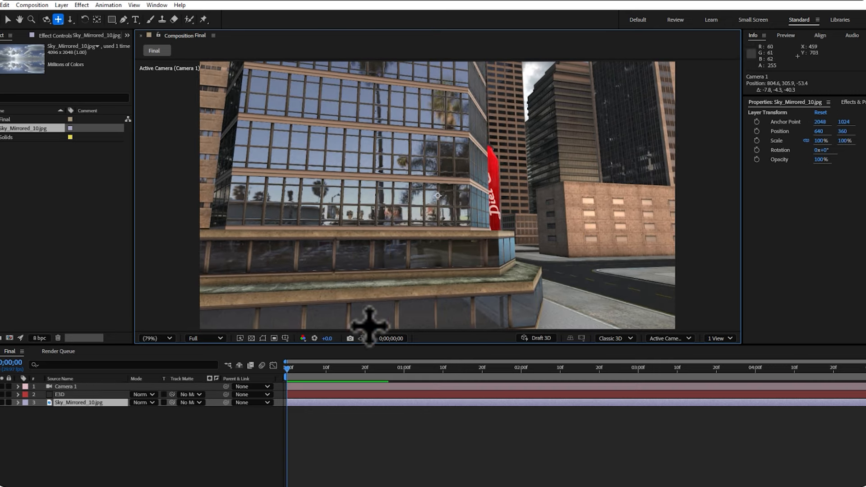
Start keyframing Camera 1's Position at 4:29, and at 2:00 move the camera to 816.4, 304.1, 1.3 facing the can down the road
{"action": "left_click", "coordinate": [88, 386]}
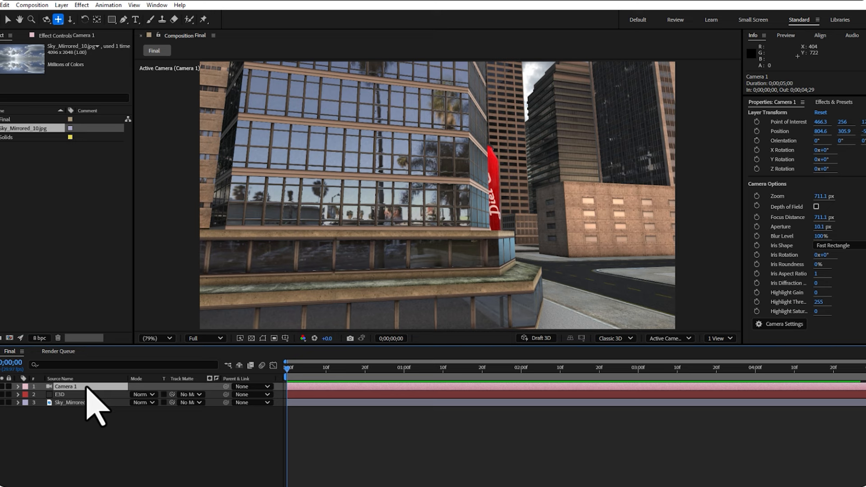
{"action": "key", "text": "p"}
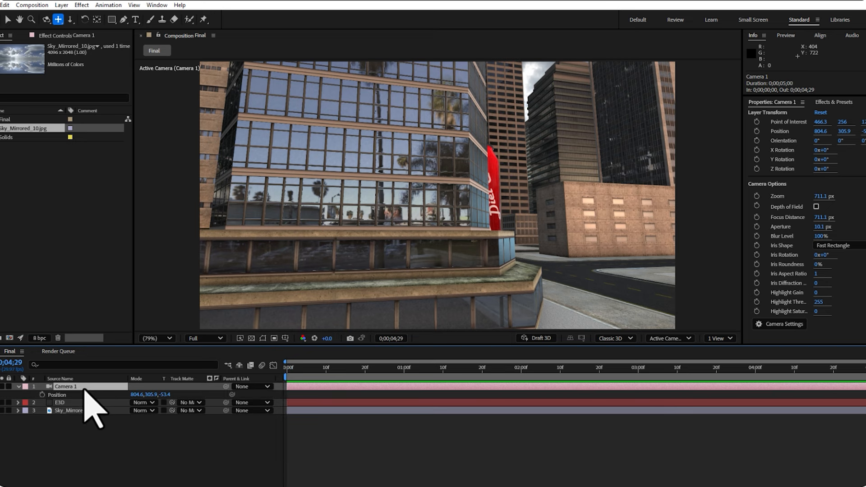
{"action": "left_click", "coordinate": [43, 395]}
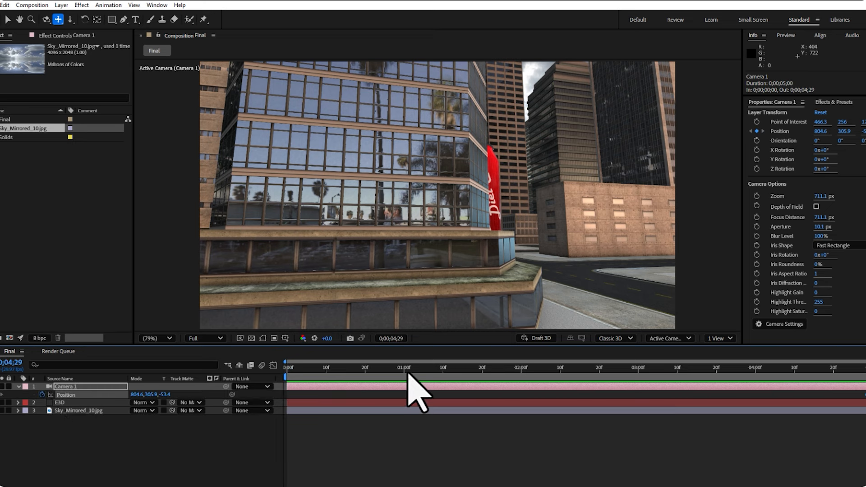
{"action": "left_click", "coordinate": [521, 374]}
{"action": "left_click_drag", "start_coordinate": [367, 242], "coordinate": [333, 241]}
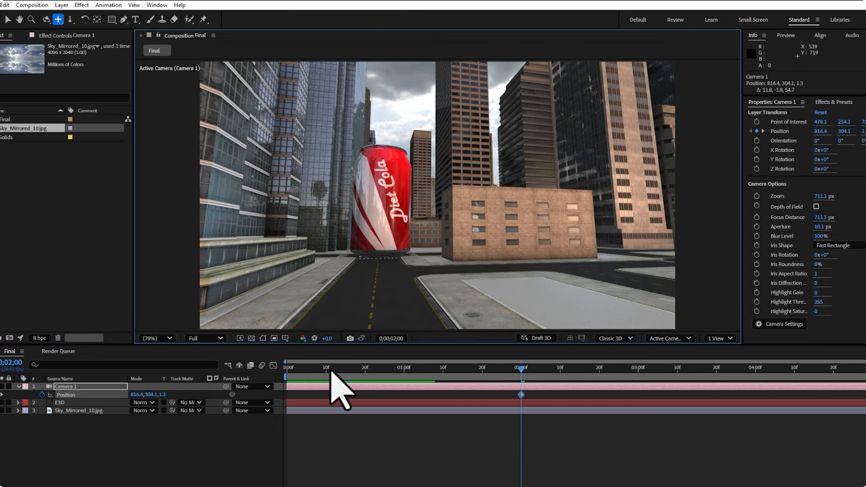
{"action": "left_click_drag", "start_coordinate": [302, 373], "coordinate": [333, 374]}
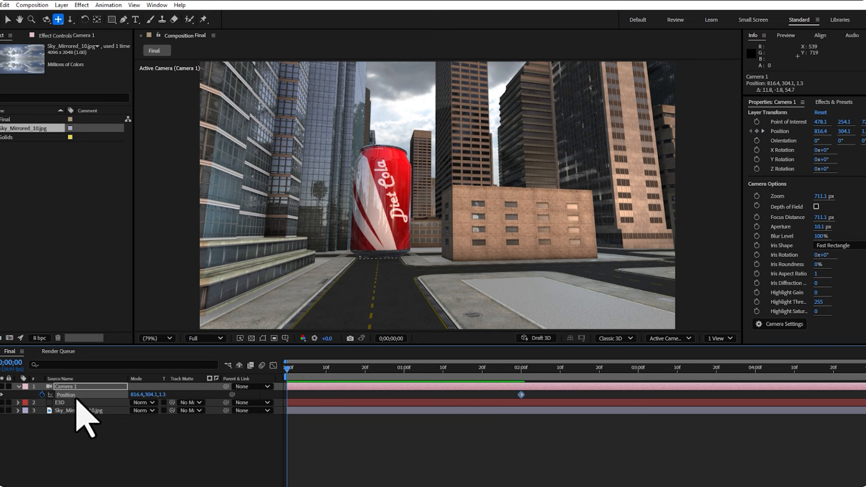
At the first frame, keyframe the camera's Point of Interest, Orientation and rotations, place it at 803.3, 307.8, -58.2, and check the move to 2:00
{"action": "left_click", "coordinate": [18, 387]}
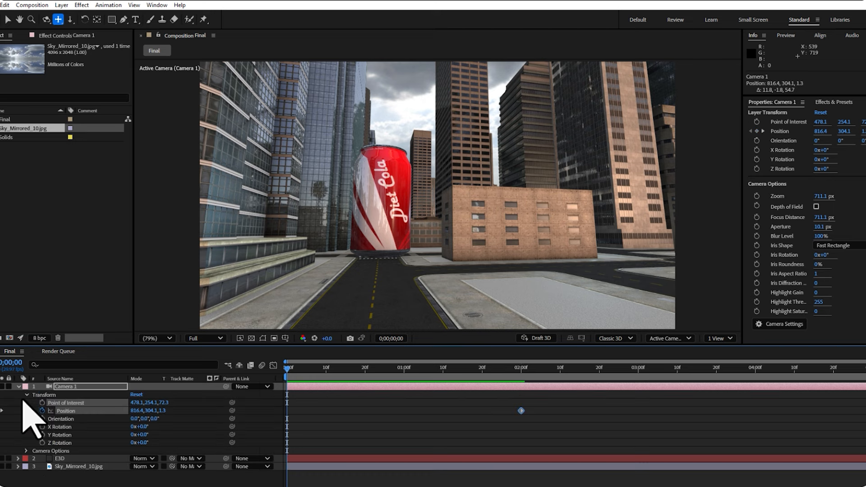
{"action": "left_click_drag", "start_coordinate": [42, 403], "coordinate": [42, 443]}
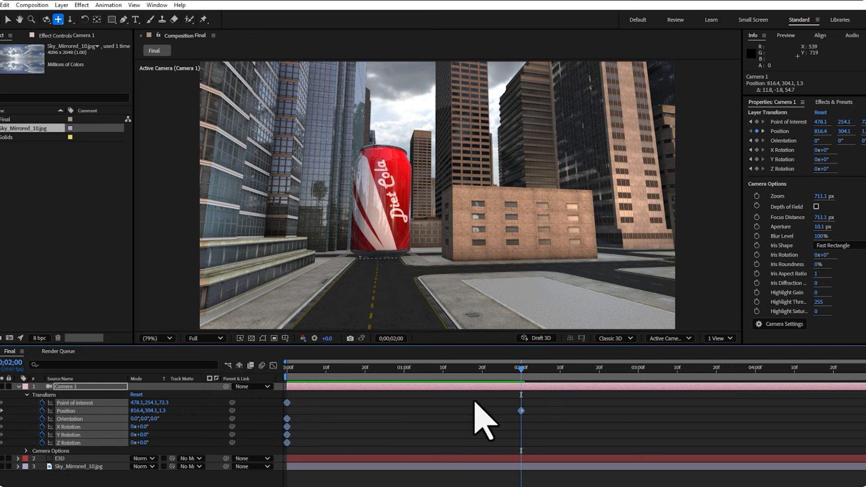
{"action": "left_click_drag", "start_coordinate": [292, 277], "coordinate": [338, 275]}
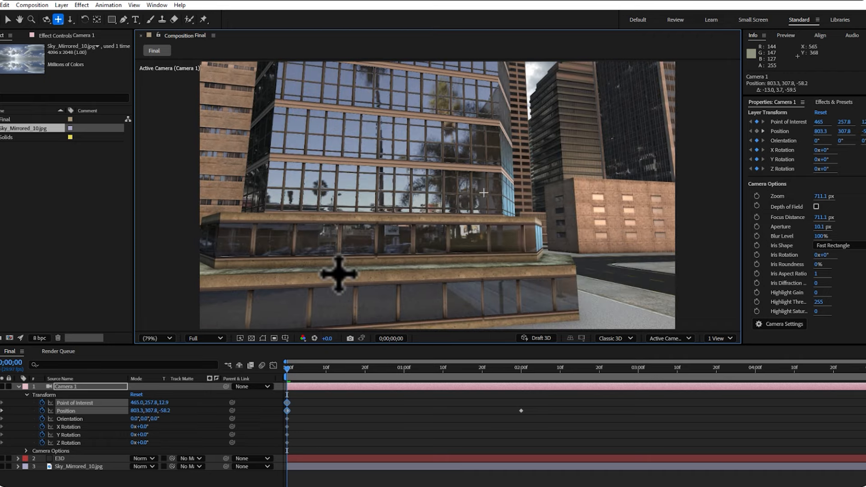
{"action": "left_click", "coordinate": [523, 369]}
{"action": "mouse_move", "coordinate": [519, 373]}
{"action": "left_mouse_down"}
{"action": "mouse_move", "coordinate": [311, 377]}
{"action": "mouse_move", "coordinate": [523, 367]}
{"action": "left_mouse_up"}
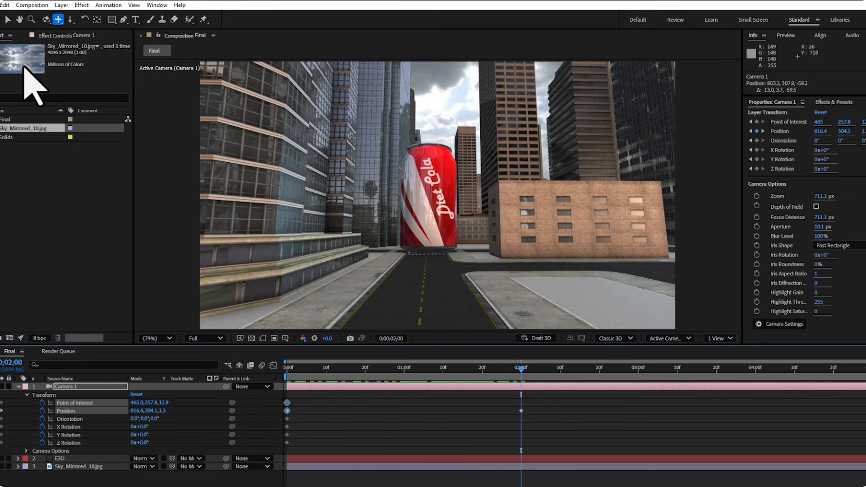
At 2:00, keyframe group 2's Position Z and X, Y and Z rotations, and raise the can out of frame with Position Z -259.0
{"action": "left_click", "coordinate": [53, 36]}
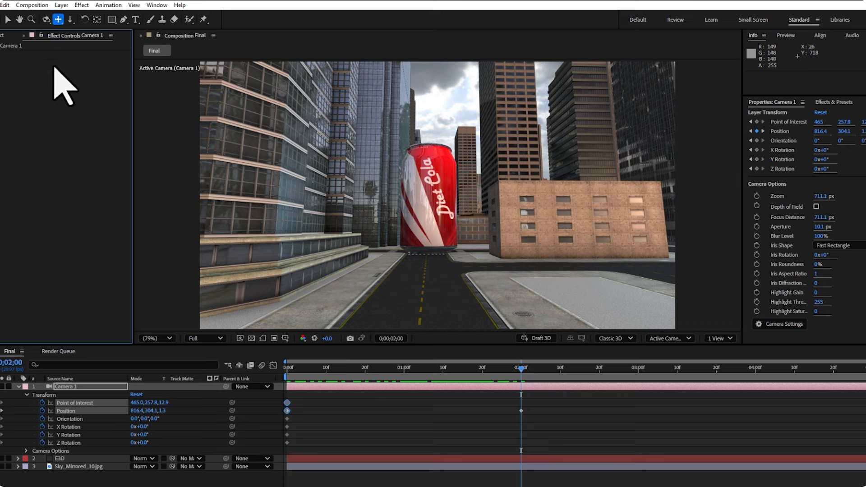
{"action": "left_click", "coordinate": [68, 459]}
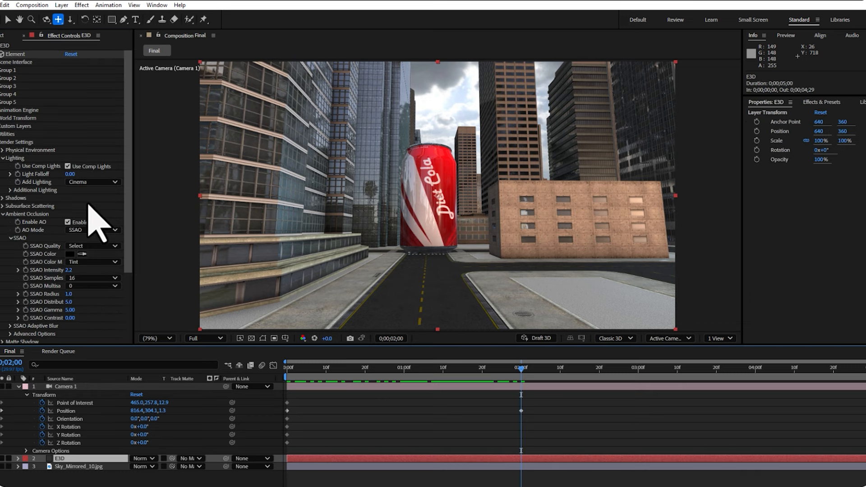
{"action": "left_click", "coordinate": [2, 79]}
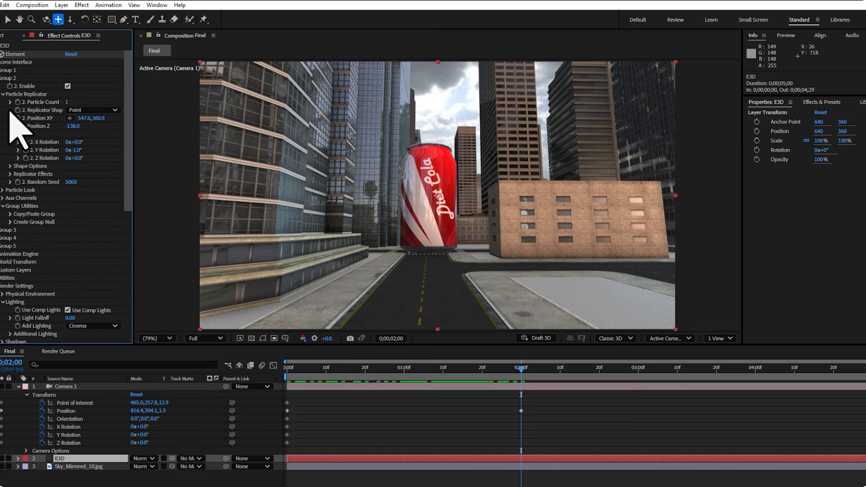
{"action": "mouse_move", "coordinate": [83, 118]}
{"action": "left_mouse_down"}
{"action": "mouse_move", "coordinate": [73, 118]}
{"action": "mouse_move", "coordinate": [101, 121]}
{"action": "mouse_move", "coordinate": [70, 129]}
{"action": "left_mouse_up"}
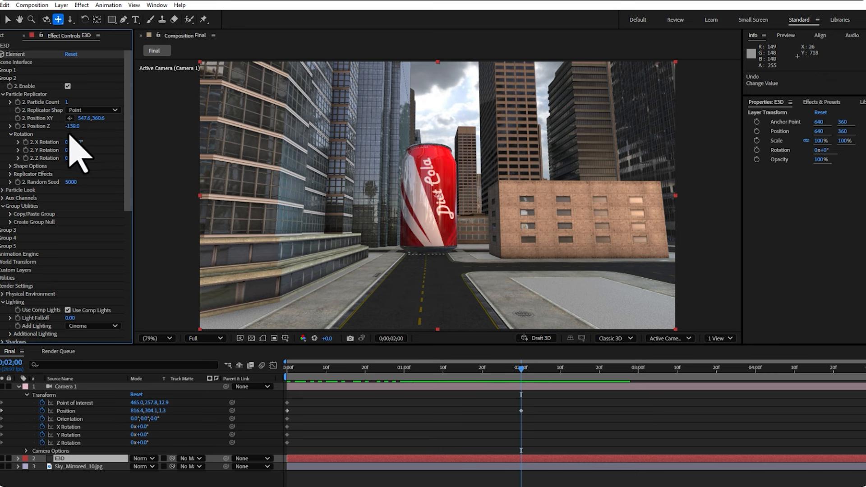
{"action": "left_click_drag", "start_coordinate": [68, 130], "coordinate": [43, 129]}
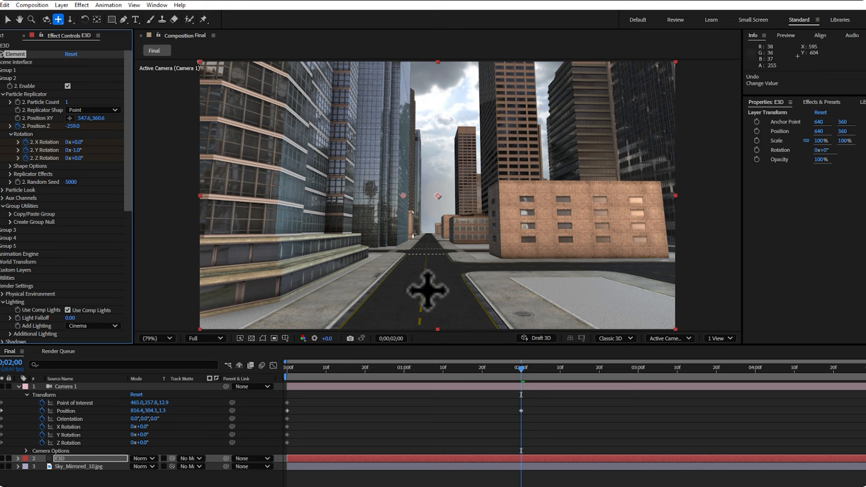
Land the can with group 2 Position Z -138.0 at 3:00, and tilt it with X Rotation 2.9° and Y Rotation 3.6° at 3:05
{"action": "left_click", "coordinate": [637, 368]}
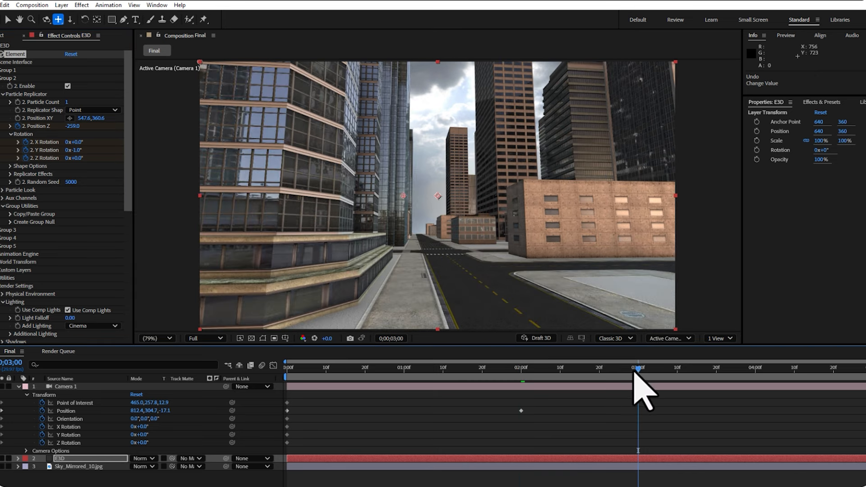
{"action": "left_click", "coordinate": [74, 126]}
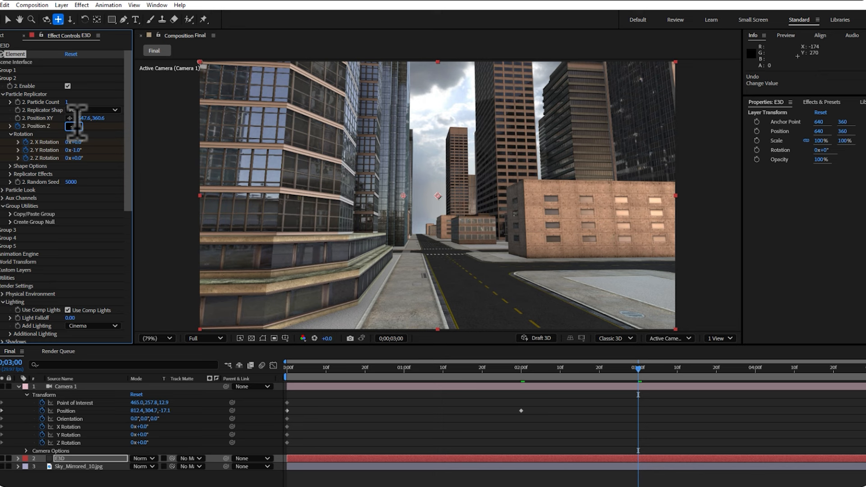
{"action": "key", "text": "Return"}
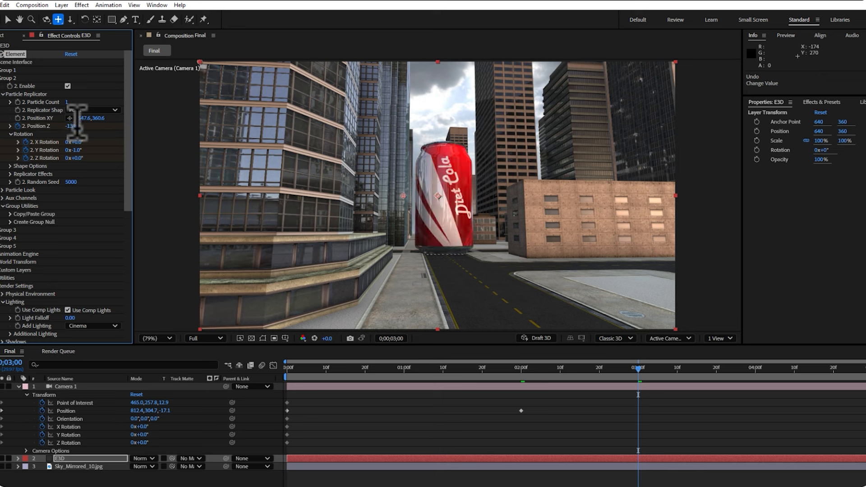
{"action": "left_click_drag", "start_coordinate": [83, 152], "coordinate": [98, 143]}
{"action": "left_click_drag", "start_coordinate": [487, 371], "coordinate": [658, 363]}
Delete the camera's last Position keyframe near the end of the timeline and check the motion between 2:00 and 3:05
{"action": "left_click", "coordinate": [851, 406]}
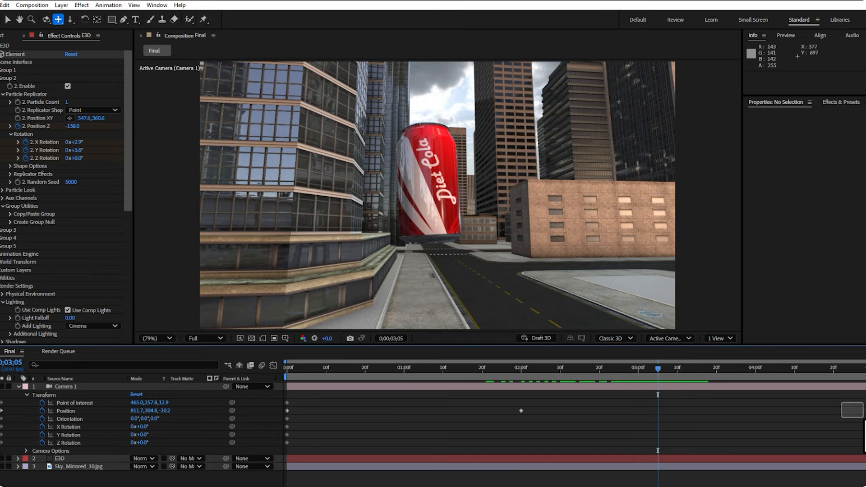
{"action": "left_click_drag", "start_coordinate": [526, 368], "coordinate": [650, 363]}
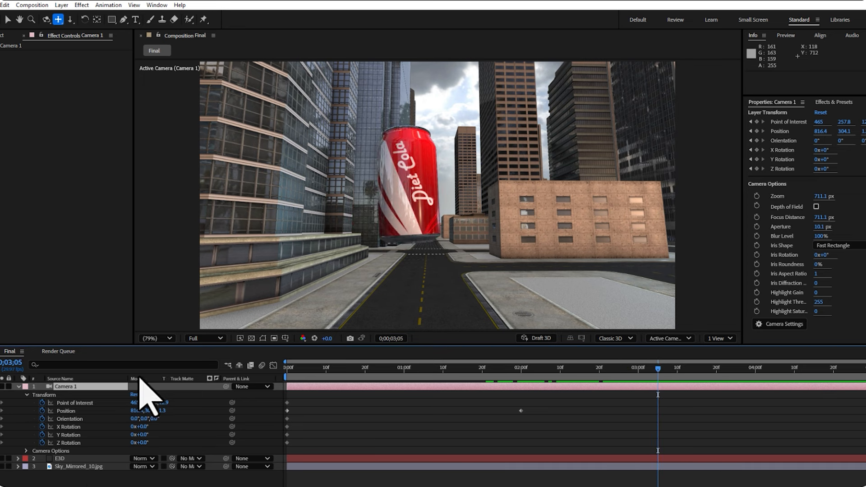
Set group 2's X Rotation on the E3D layer to 0° at 3:05 and check the can's landing
{"action": "left_click", "coordinate": [68, 459]}
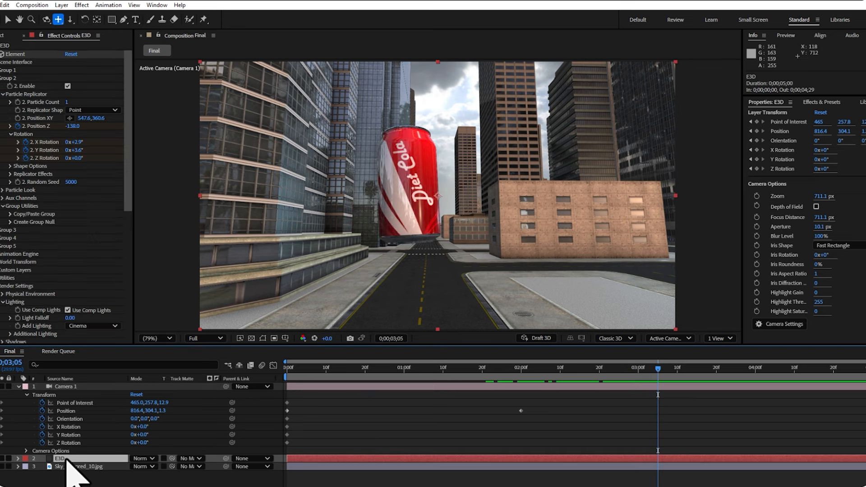
{"action": "left_click", "coordinate": [79, 142]}
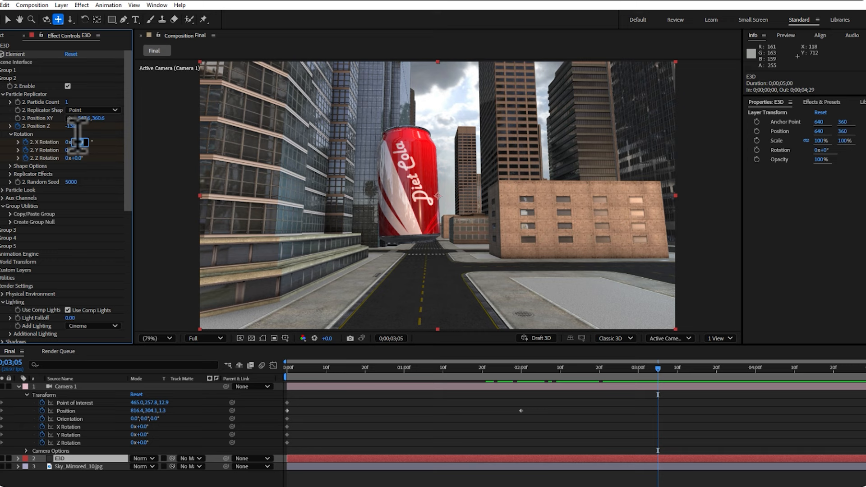
{"action": "type", "text": "0"}
{"action": "key", "text": "Return"}
{"action": "left_click_drag", "start_coordinate": [504, 376], "coordinate": [650, 393]}
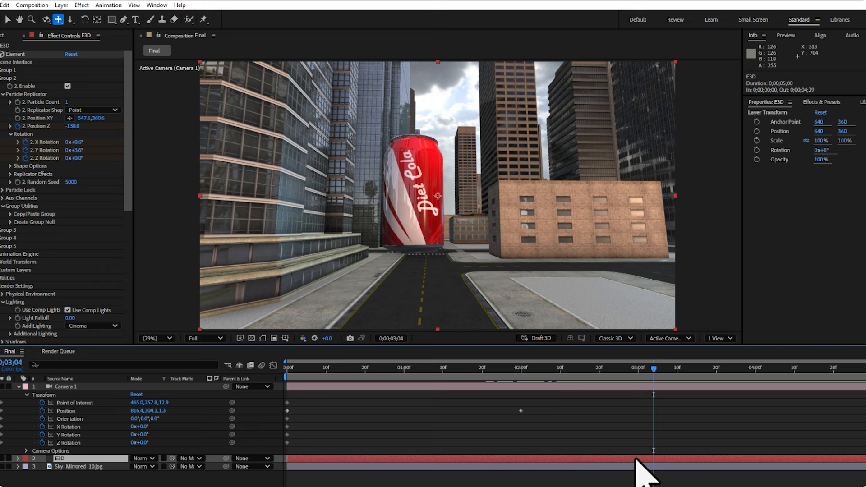
Reveal the E3D layer's keyframes, shift the can's landing and tilt keyframes earlier so the landing falls at 2:13, and check the drop
{"action": "key", "text": "u"}
{"action": "scroll", "coordinate": [679, 470], "scroll_direction": "down", "scroll_amount": 2}
{"action": "left_click_drag", "start_coordinate": [677, 448], "coordinate": [626, 472]}
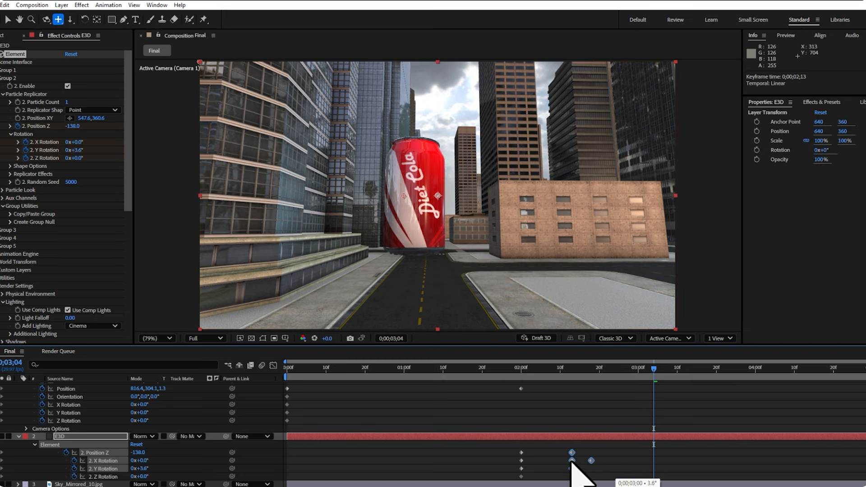
{"action": "left_click_drag", "start_coordinate": [515, 374], "coordinate": [572, 347]}
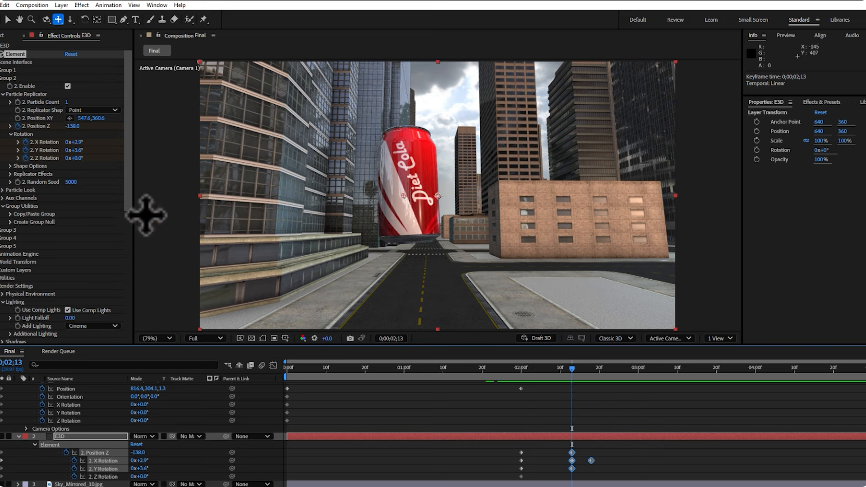
Switch the Element effect's Motion Blur from Comp Settings to On for the E3D layer
{"action": "scroll", "coordinate": [122, 246], "scroll_direction": "down", "scroll_amount": 3}
{"action": "scroll", "coordinate": [123, 246], "scroll_direction": "down", "scroll_amount": 5}
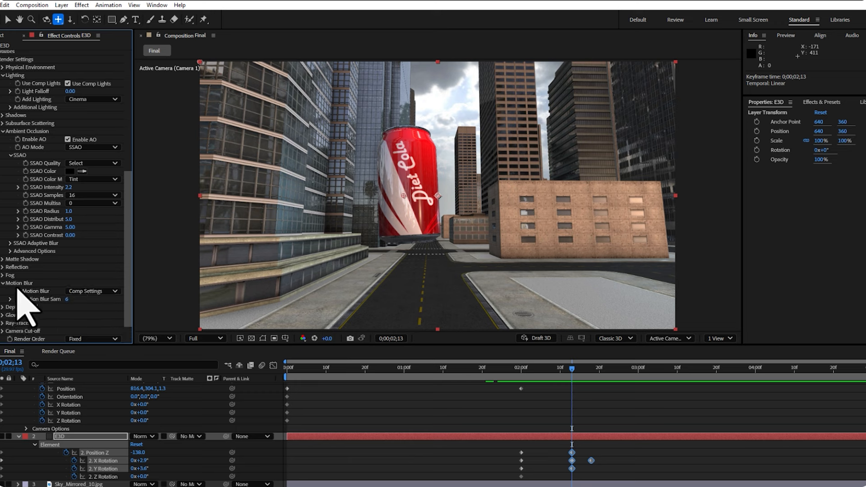
{"action": "left_click", "coordinate": [91, 291]}
{"action": "left_click", "coordinate": [86, 311]}
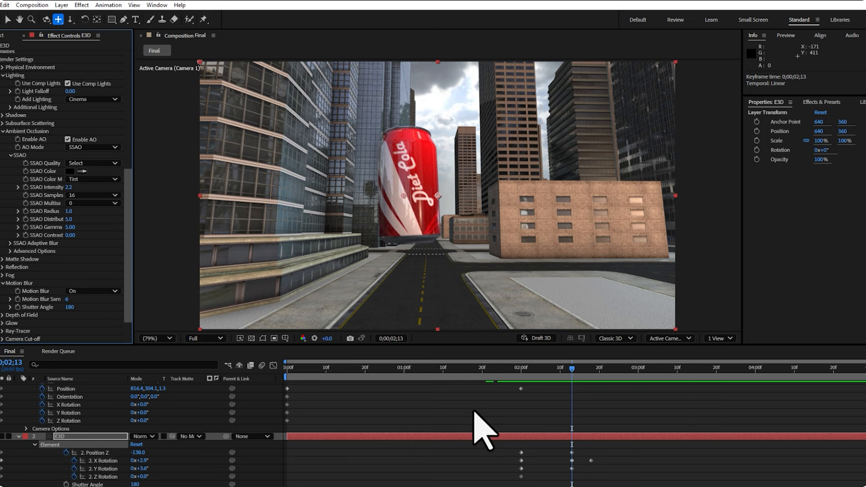
Shift the can's landing keyframes closer to 2:00, put the last X Rotation keyframe at 2:09, and preview through 3:21
{"action": "left_click_drag", "start_coordinate": [615, 453], "coordinate": [563, 461]}
{"action": "left_click", "coordinate": [586, 468]}
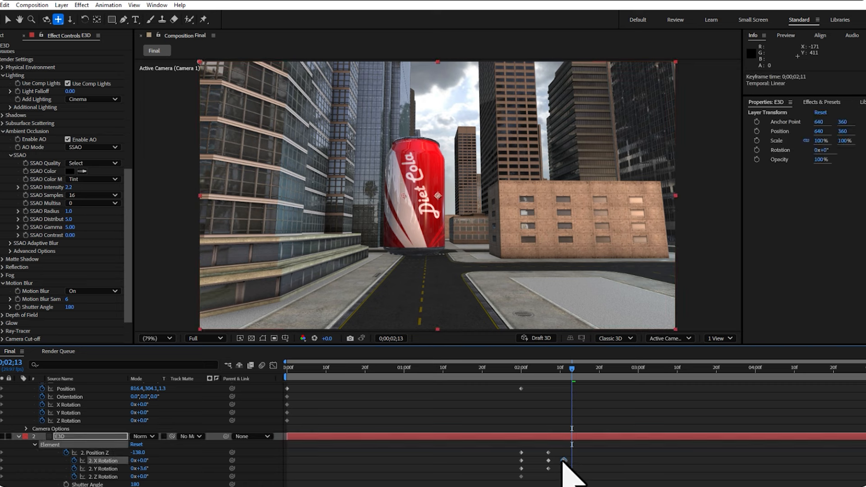
{"action": "left_click_drag", "start_coordinate": [500, 374], "coordinate": [721, 364]}
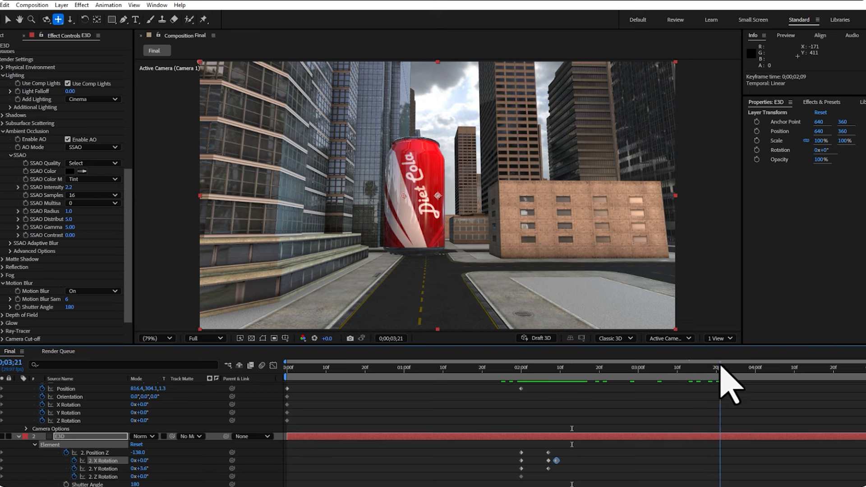
At 3:21, undo the first camera move, orbit the camera to about 813.0, 313.8, 51.5, and check the motion
{"action": "left_click_drag", "start_coordinate": [315, 166], "coordinate": [316, 196]}
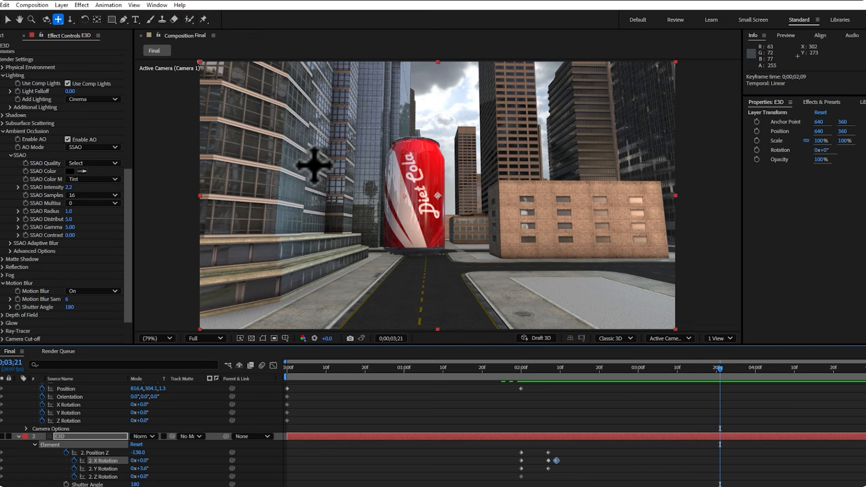
{"action": "key", "text": "ctrl+z"}
{"action": "left_click", "coordinate": [46, 19]}
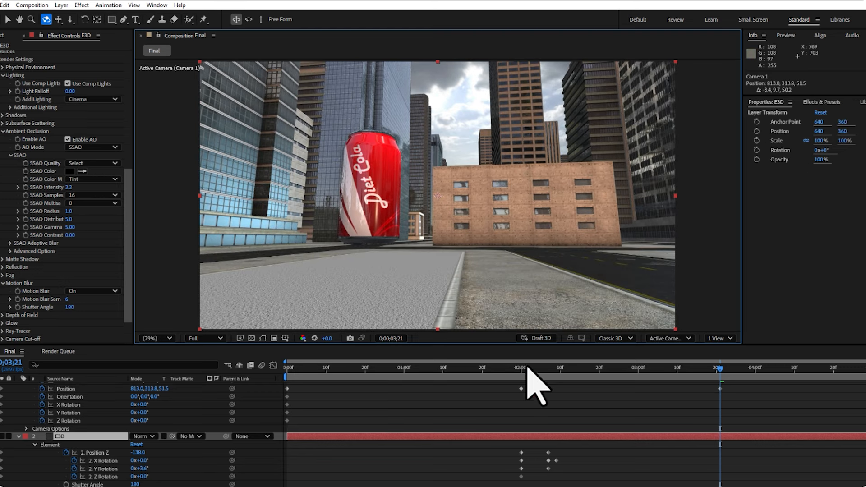
{"action": "left_click_drag", "start_coordinate": [452, 369], "coordinate": [720, 378]}
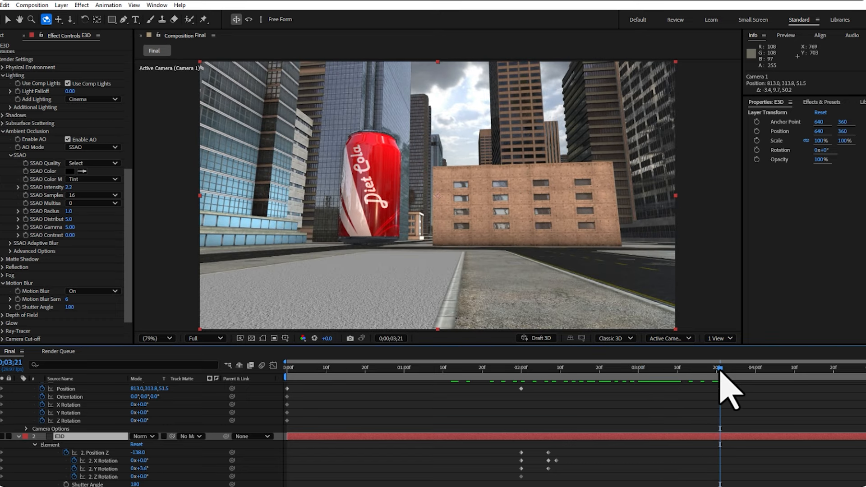
At 3:21, dolly the camera towards the can, pan it to about 762.0, 301.9, 19.1, and review the move
{"action": "left_click", "coordinate": [70, 19]}
{"action": "scroll", "coordinate": [298, 188], "scroll_direction": "up", "scroll_amount": 10}
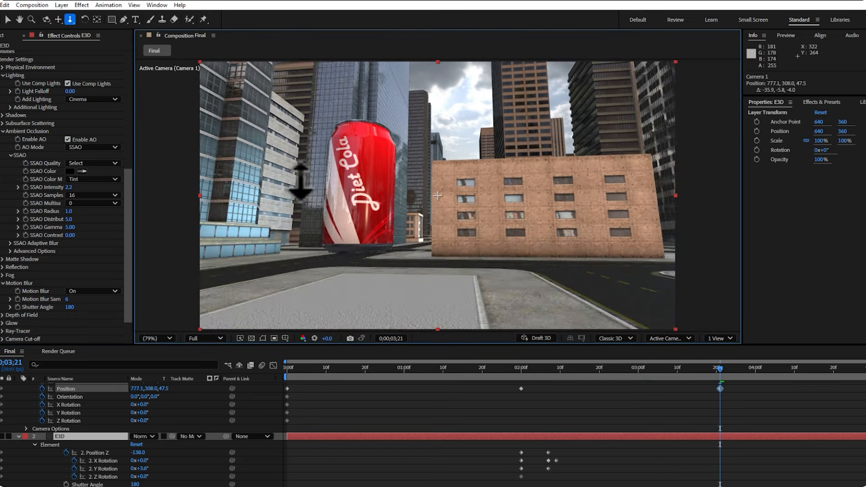
{"action": "left_click", "coordinate": [58, 19]}
{"action": "left_click_drag", "start_coordinate": [336, 189], "coordinate": [362, 197]}
{"action": "left_click_drag", "start_coordinate": [479, 372], "coordinate": [506, 431]}
Collapse the camera and E3D layers and create a 1280 × 720 px solid named OP above them
{"action": "scroll", "coordinate": [27, 420], "scroll_direction": "up", "scroll_amount": 2}
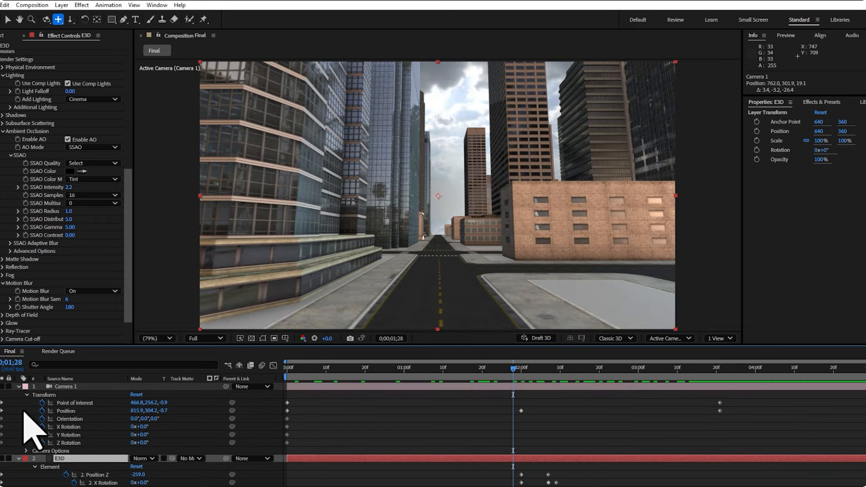
{"action": "left_click", "coordinate": [18, 387]}
{"action": "left_click", "coordinate": [18, 395]}
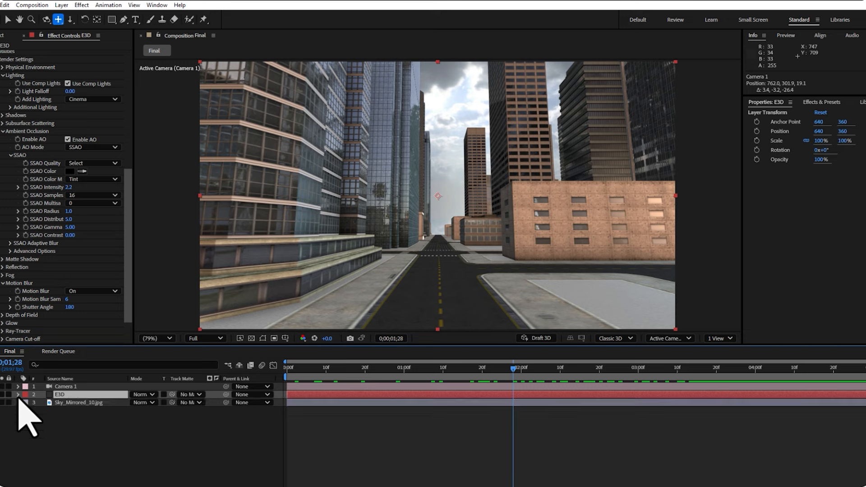
{"action": "left_click", "coordinate": [56, 432]}
{"action": "right_click", "coordinate": [91, 444]}
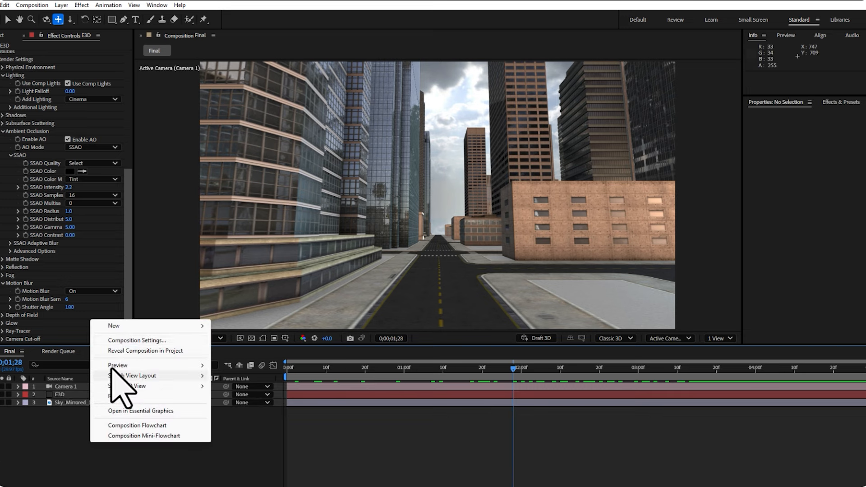
{"action": "mouse_move", "coordinate": [135, 327]}
{"action": "left_click", "coordinate": [248, 350]}
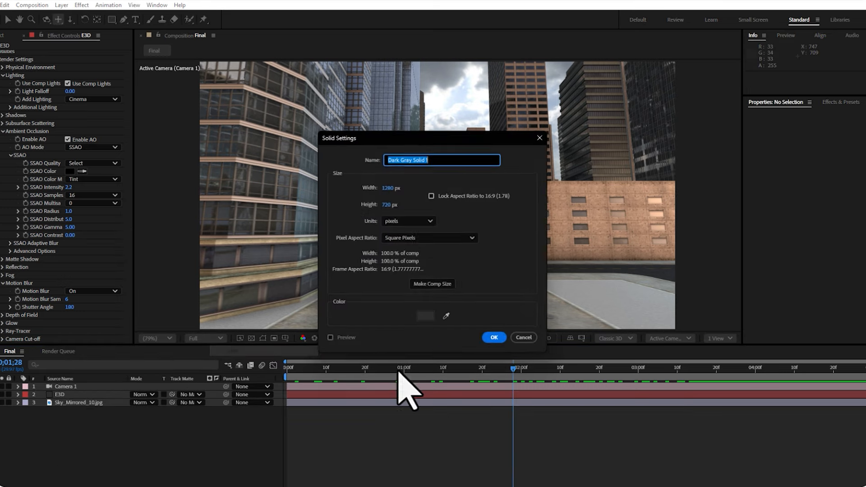
{"action": "left_click", "coordinate": [495, 339]}
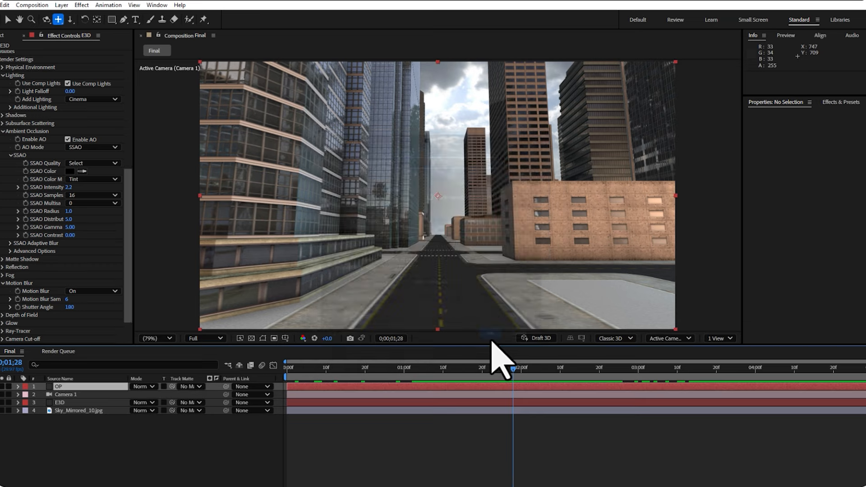
Apply the Video Copilot Optical Flares effect to the OP solid and open its flare options
{"action": "left_click", "coordinate": [90, 6]}
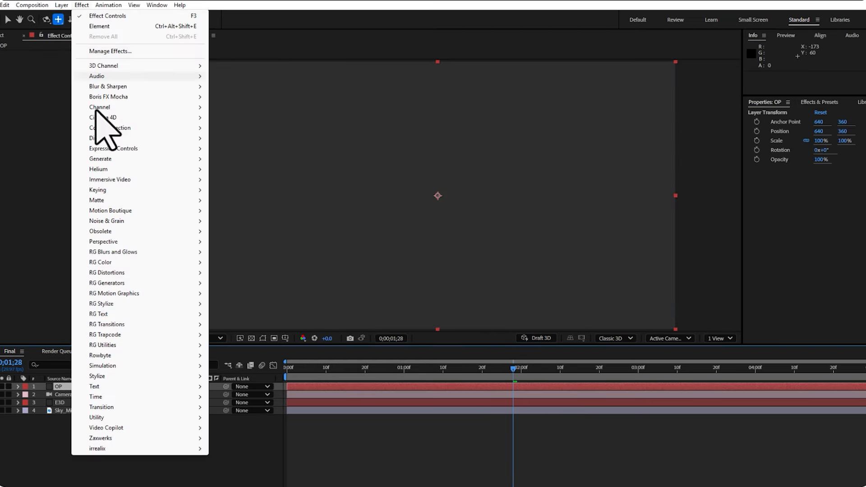
{"action": "mouse_move", "coordinate": [136, 438]}
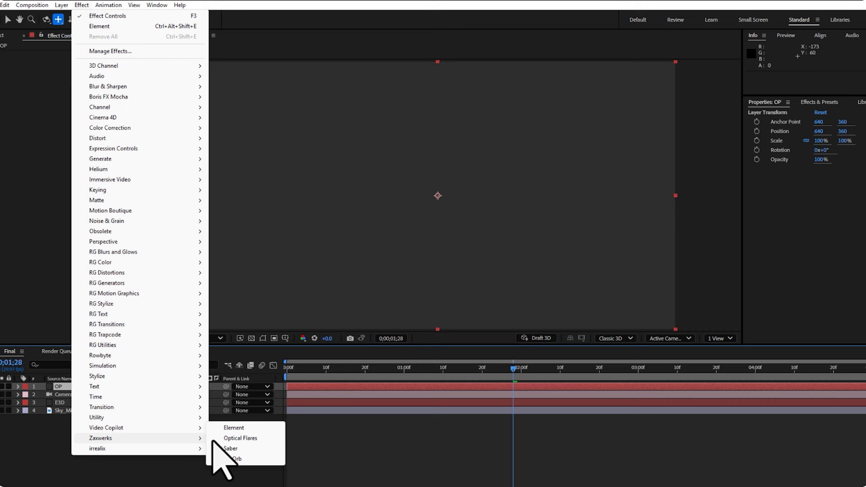
{"action": "left_click", "coordinate": [255, 438]}
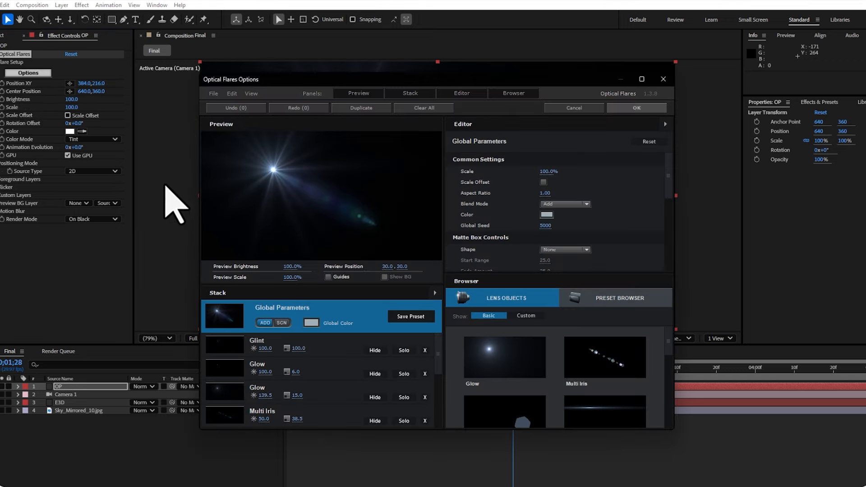
Enlarge the Optical Flares options window and examine the flare presets in the Light folder
{"action": "left_click", "coordinate": [642, 303]}
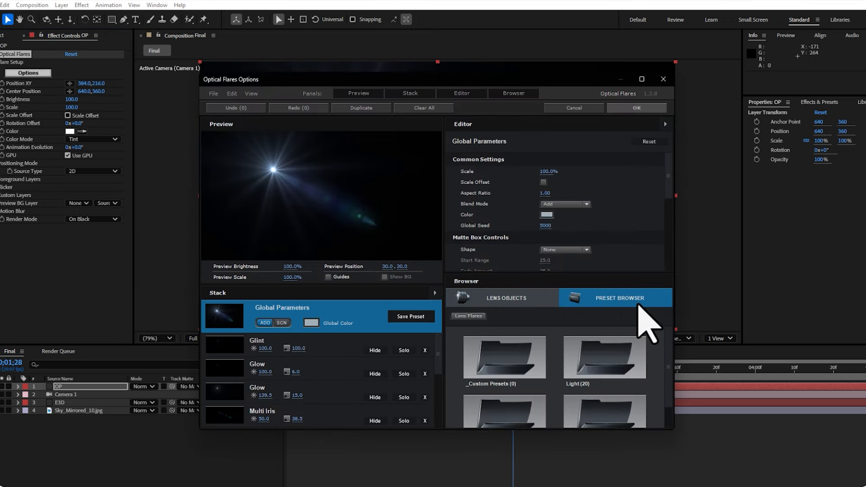
{"action": "double_click", "coordinate": [605, 357]}
{"action": "scroll", "coordinate": [604, 374], "scroll_direction": "down", "scroll_amount": 4}
{"action": "scroll", "coordinate": [597, 366], "scroll_direction": "down", "scroll_amount": 6}
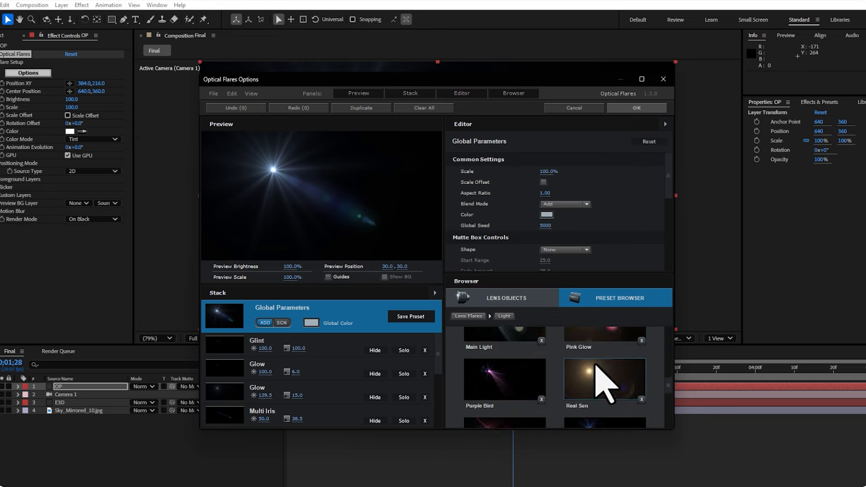
{"action": "left_click", "coordinate": [642, 80]}
{"action": "double_click", "coordinate": [519, 346]}
{"action": "double_click", "coordinate": [633, 367]}
{"action": "scroll", "coordinate": [666, 411], "scroll_direction": "down", "scroll_amount": 3}
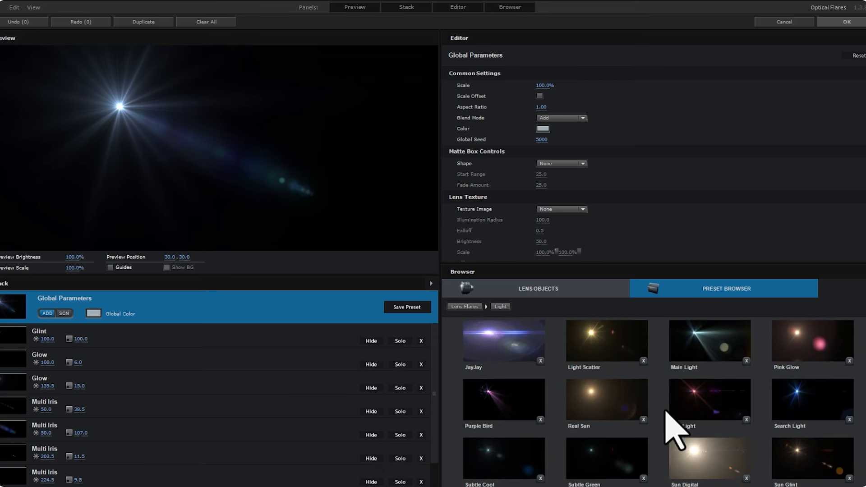
{"action": "scroll", "coordinate": [665, 406], "scroll_direction": "down", "scroll_amount": 2}
{"action": "scroll", "coordinate": [668, 451], "scroll_direction": "up", "scroll_amount": 6}
Load the Streak Rows preset from the Motion Graphics folder and accept the flare options
{"action": "double_click", "coordinate": [536, 354]}
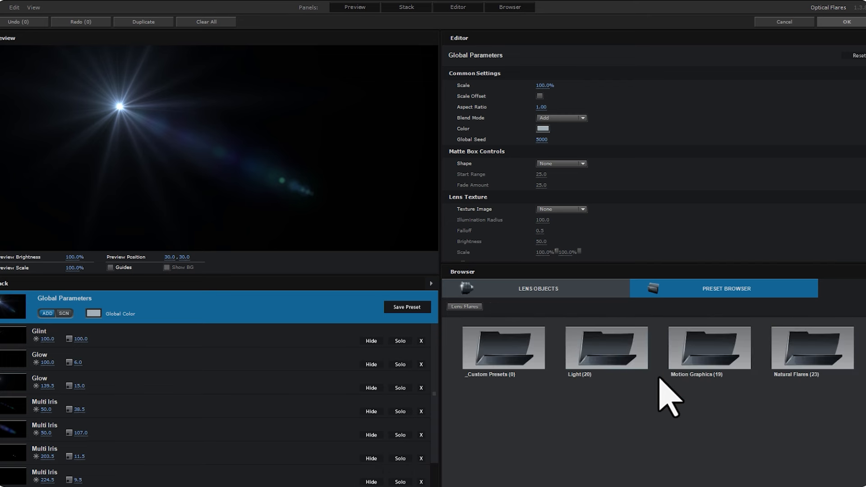
{"action": "double_click", "coordinate": [679, 383]}
{"action": "scroll", "coordinate": [718, 420], "scroll_direction": "down", "scroll_amount": 5}
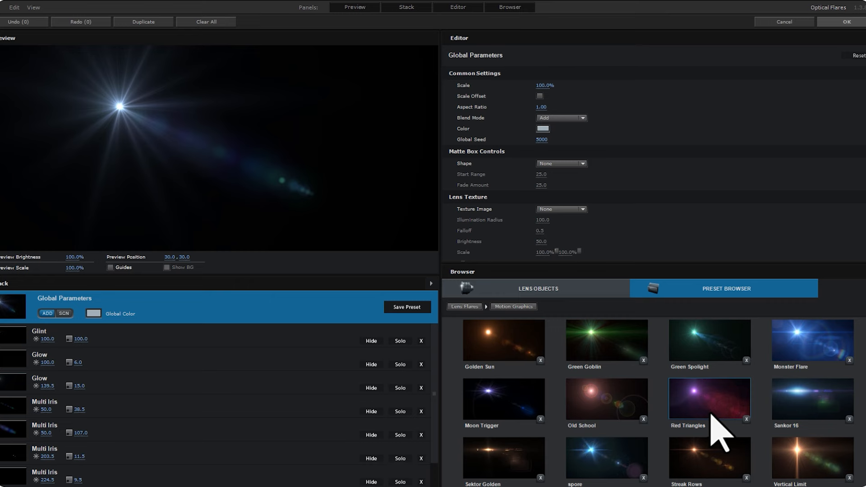
{"action": "left_click", "coordinate": [708, 465]}
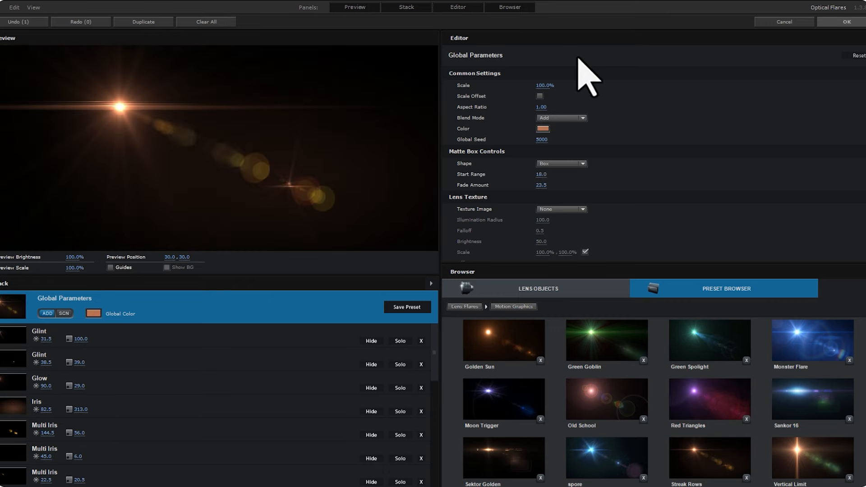
{"action": "left_click", "coordinate": [846, 22]}
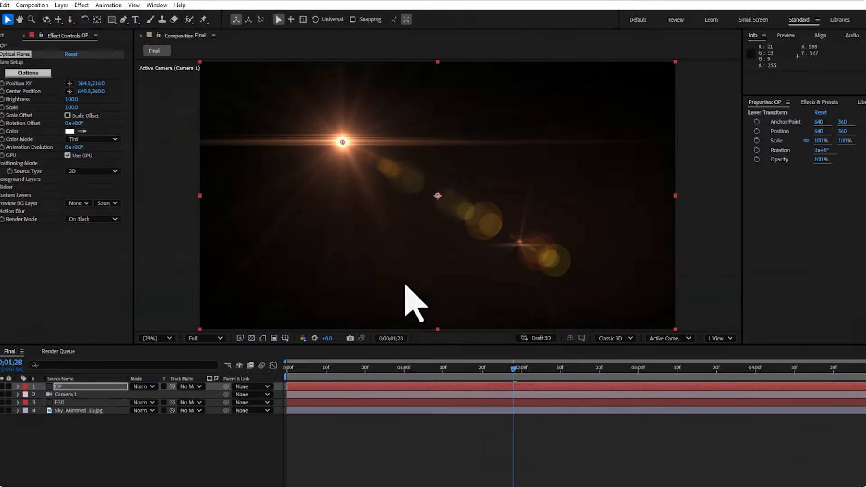
Set the OP layer's blending mode to Add and place the flare in the sky at Position XY 663.6, 135.0
{"action": "left_click", "coordinate": [139, 386]}
{"action": "left_click", "coordinate": [201, 180]}
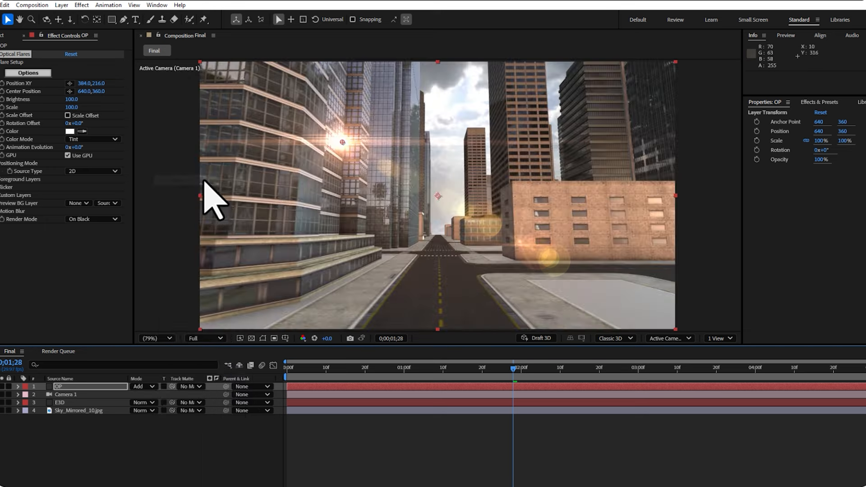
{"action": "left_click_drag", "start_coordinate": [343, 143], "coordinate": [447, 112]}
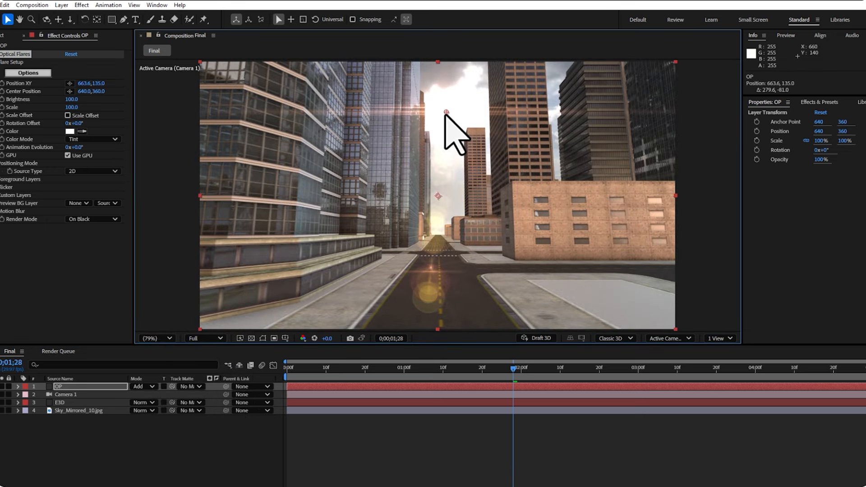
Set the flare's Source Type to 3D and reposition it above the street at Position XY 327.1, -5.4
{"action": "left_click", "coordinate": [95, 172]}
{"action": "left_click", "coordinate": [96, 204]}
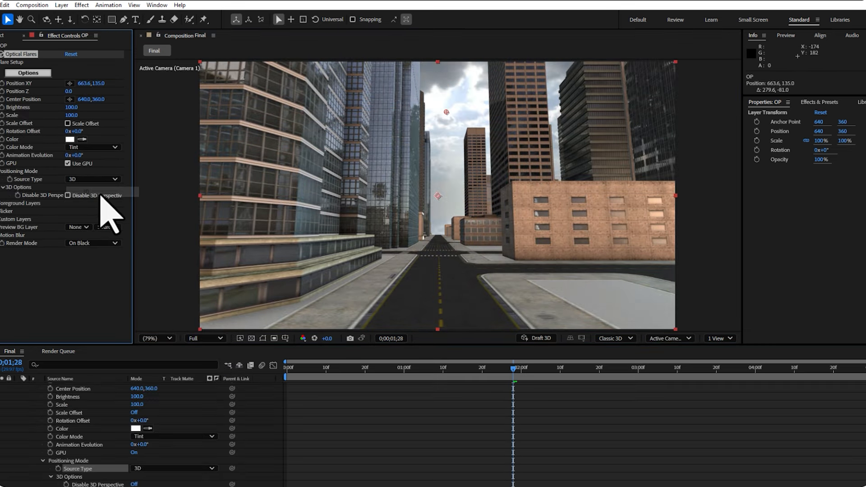
{"action": "left_click_drag", "start_coordinate": [446, 113], "coordinate": [321, 367]}
{"action": "left_click_drag", "start_coordinate": [465, 215], "coordinate": [323, 61]}
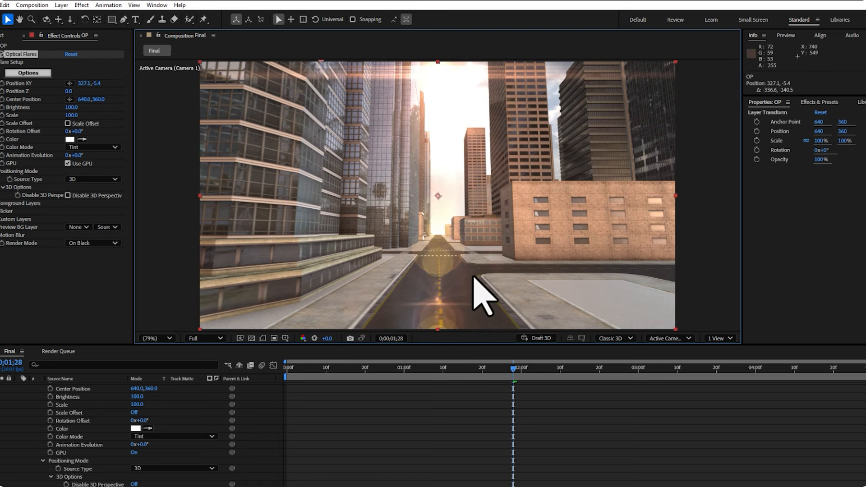
Check the flare back to the first frame and reposition it there to Position XY 737.1, 240.6
{"action": "mouse_move", "coordinate": [286, 366]}
{"action": "left_mouse_down"}
{"action": "mouse_move", "coordinate": [824, 382]}
{"action": "mouse_move", "coordinate": [586, 383]}
{"action": "mouse_move", "coordinate": [293, 367]}
{"action": "left_mouse_up"}
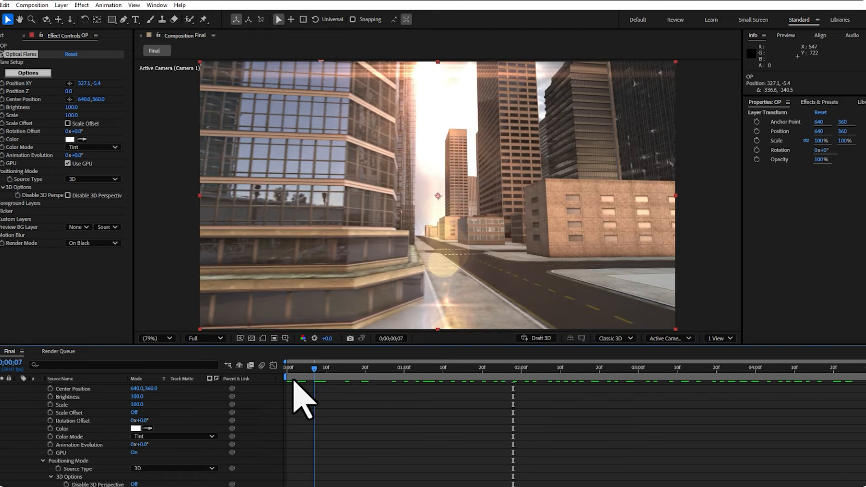
{"action": "left_click", "coordinate": [22, 57]}
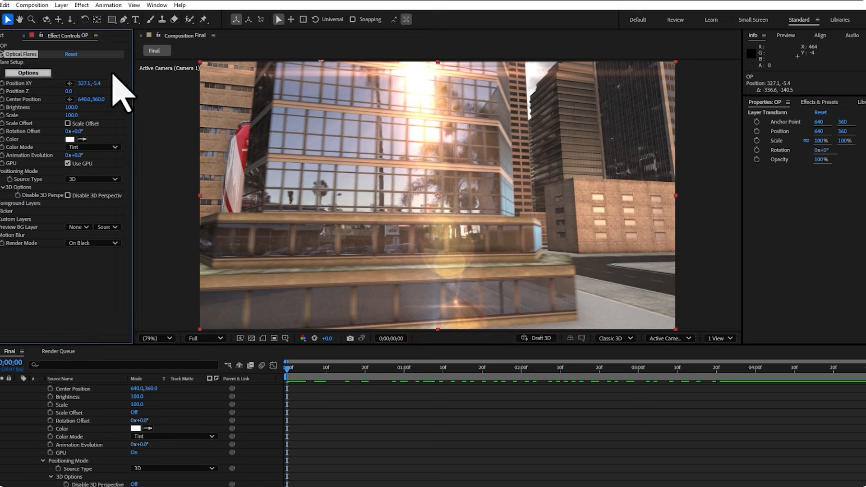
{"action": "scroll", "coordinate": [414, 105], "scroll_direction": "down", "scroll_amount": 1}
{"action": "left_click_drag", "start_coordinate": [363, 106], "coordinate": [386, 110]}
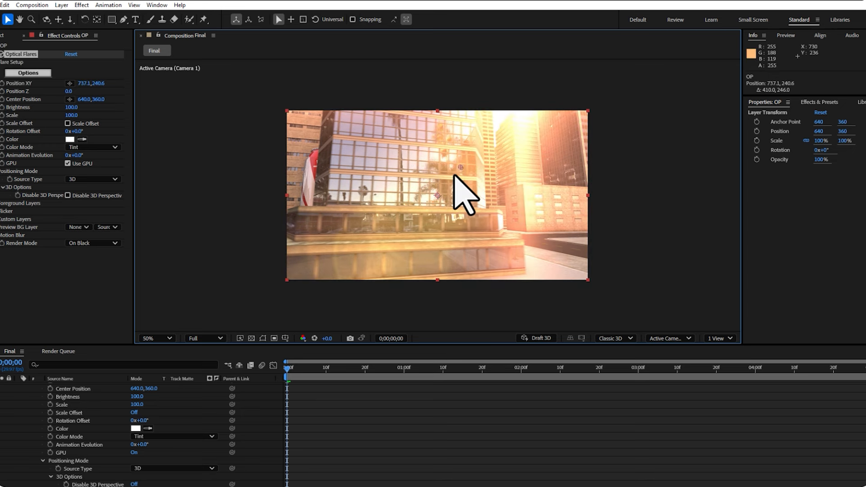
Scrub through the animation to 0;00;03;22 and shorten the Final composition's work area to end there
{"action": "left_click_drag", "start_coordinate": [308, 361], "coordinate": [725, 299]}
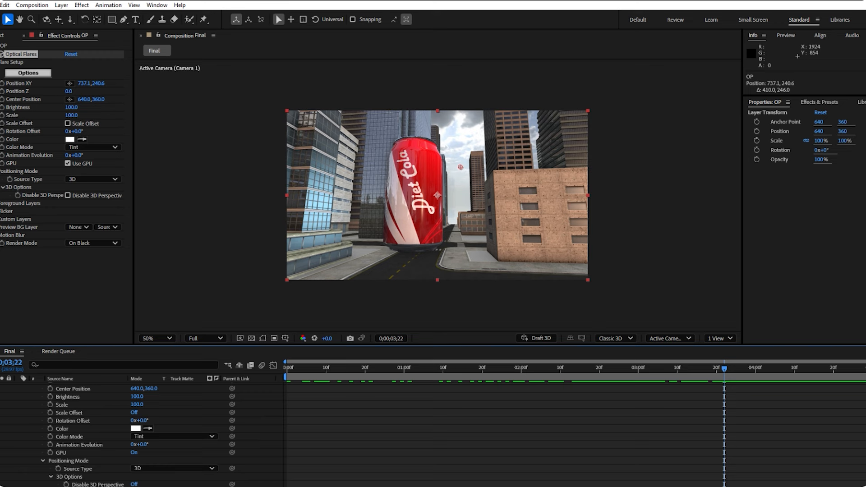
{"action": "left_click_drag", "start_coordinate": [853, 378], "coordinate": [722, 382]}
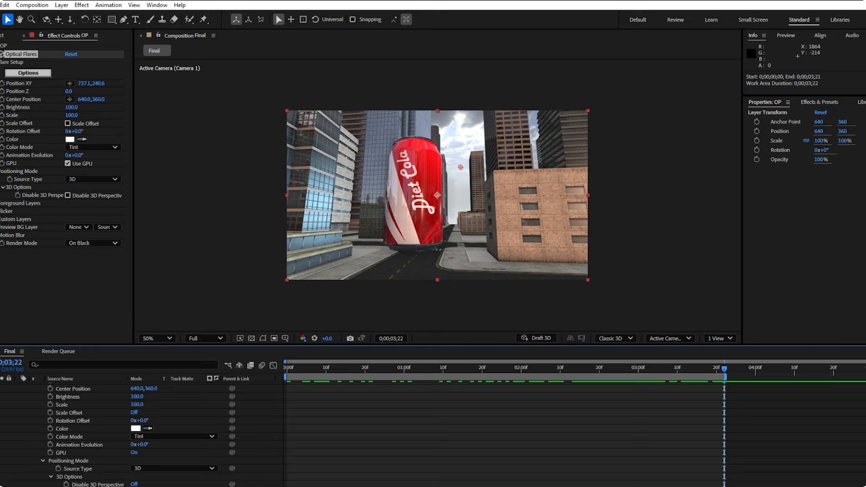
Play back the city animation with the viewer magnification at Fit up to 100%, and scrub from the beginning to about 0;00;02;14
{"action": "left_click", "coordinate": [787, 36]}
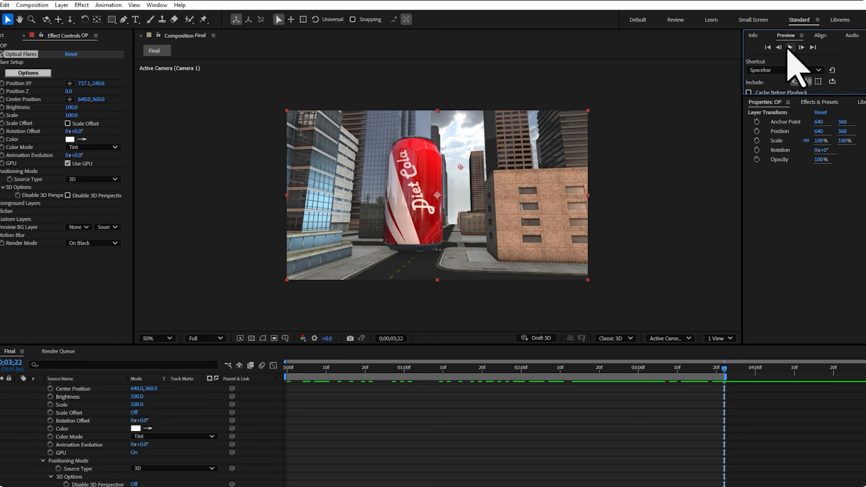
{"action": "left_click", "coordinate": [790, 48]}
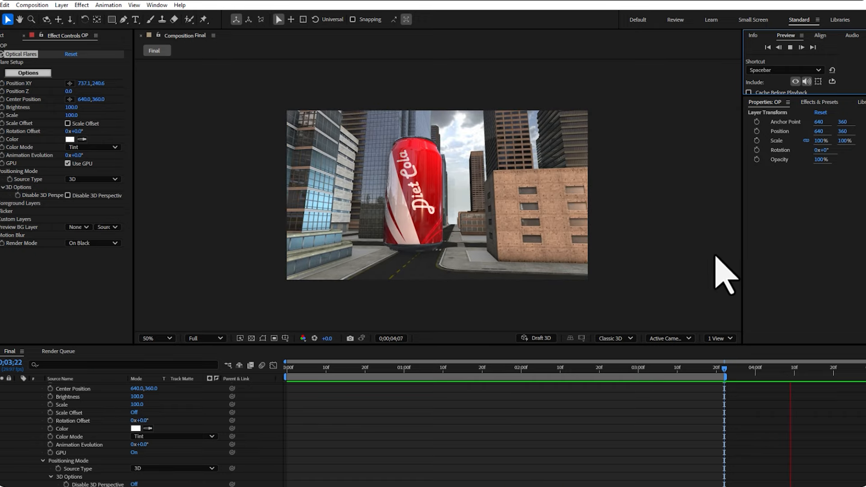
{"action": "left_click", "coordinate": [153, 339]}
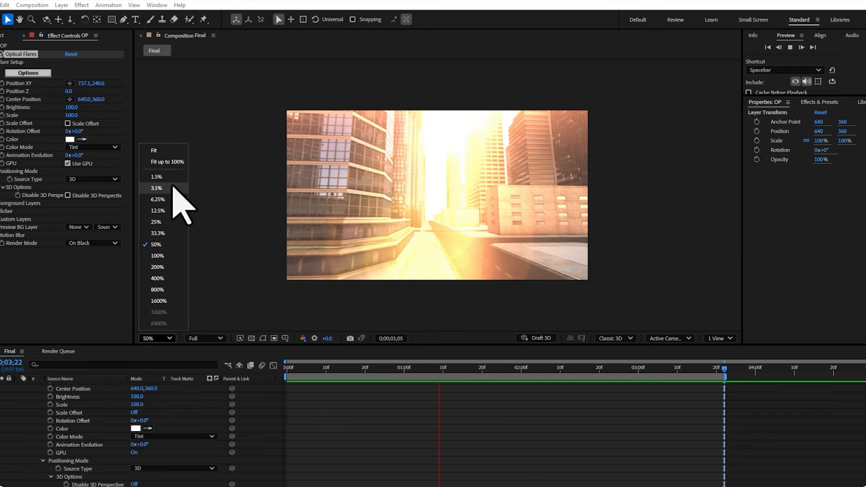
{"action": "left_click", "coordinate": [164, 162]}
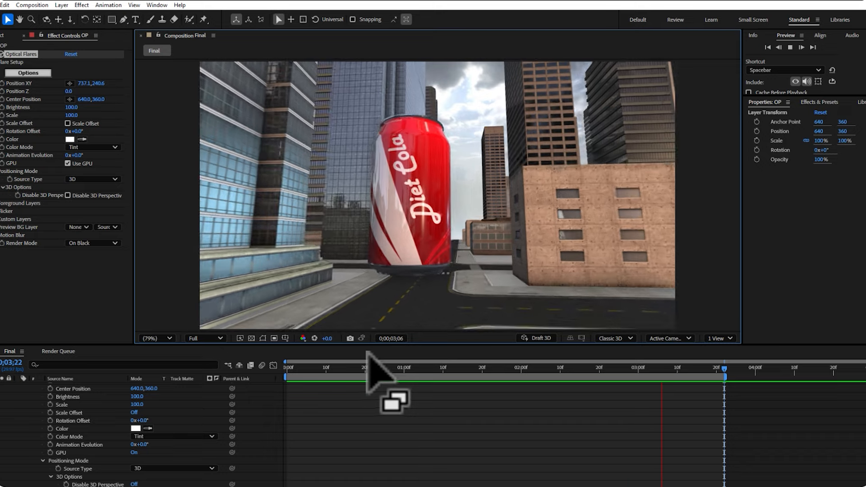
{"action": "left_click_drag", "start_coordinate": [293, 370], "coordinate": [578, 348]}
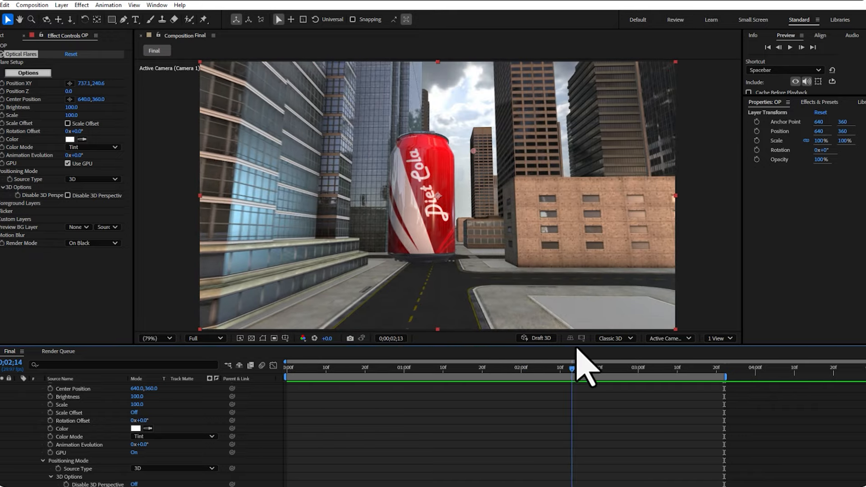